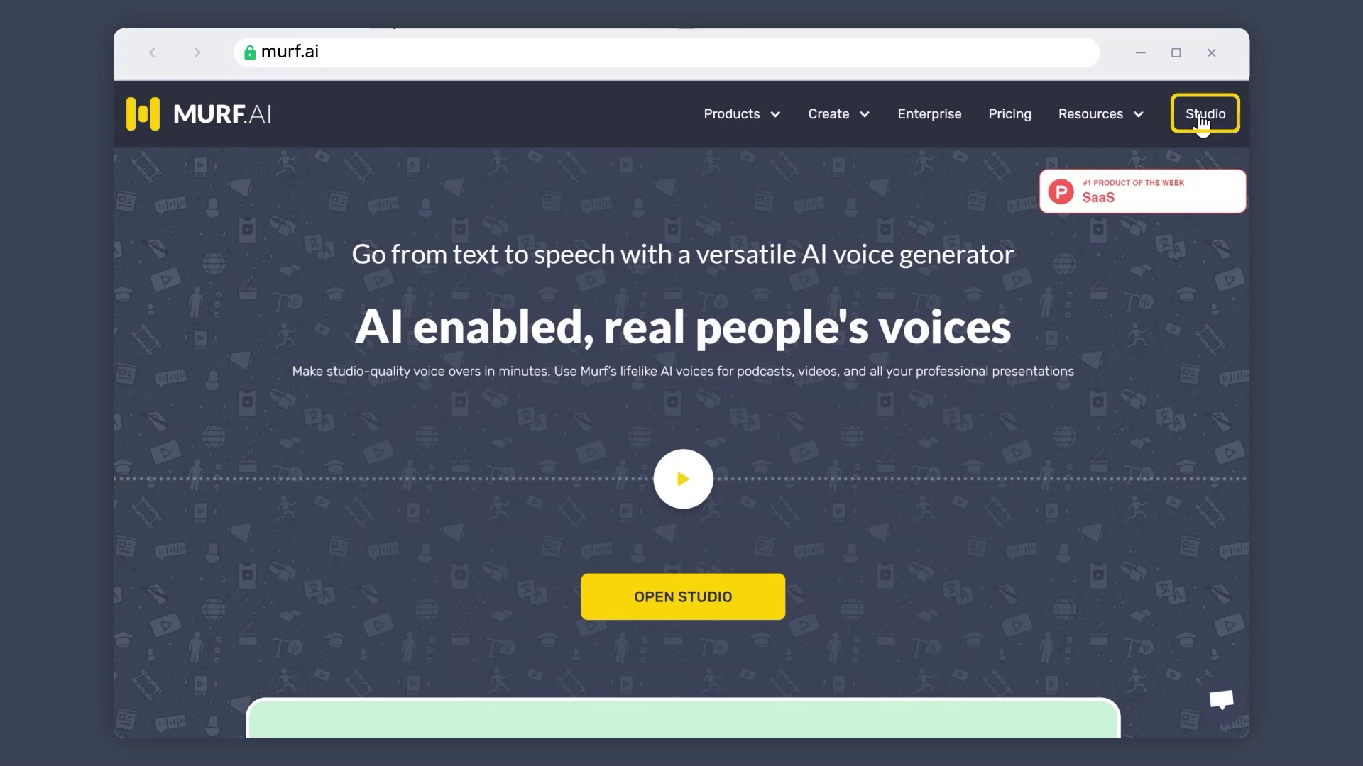
- Create a new E-Learning Module audio project named My Awesome Project from the Studio
click(1203, 115)
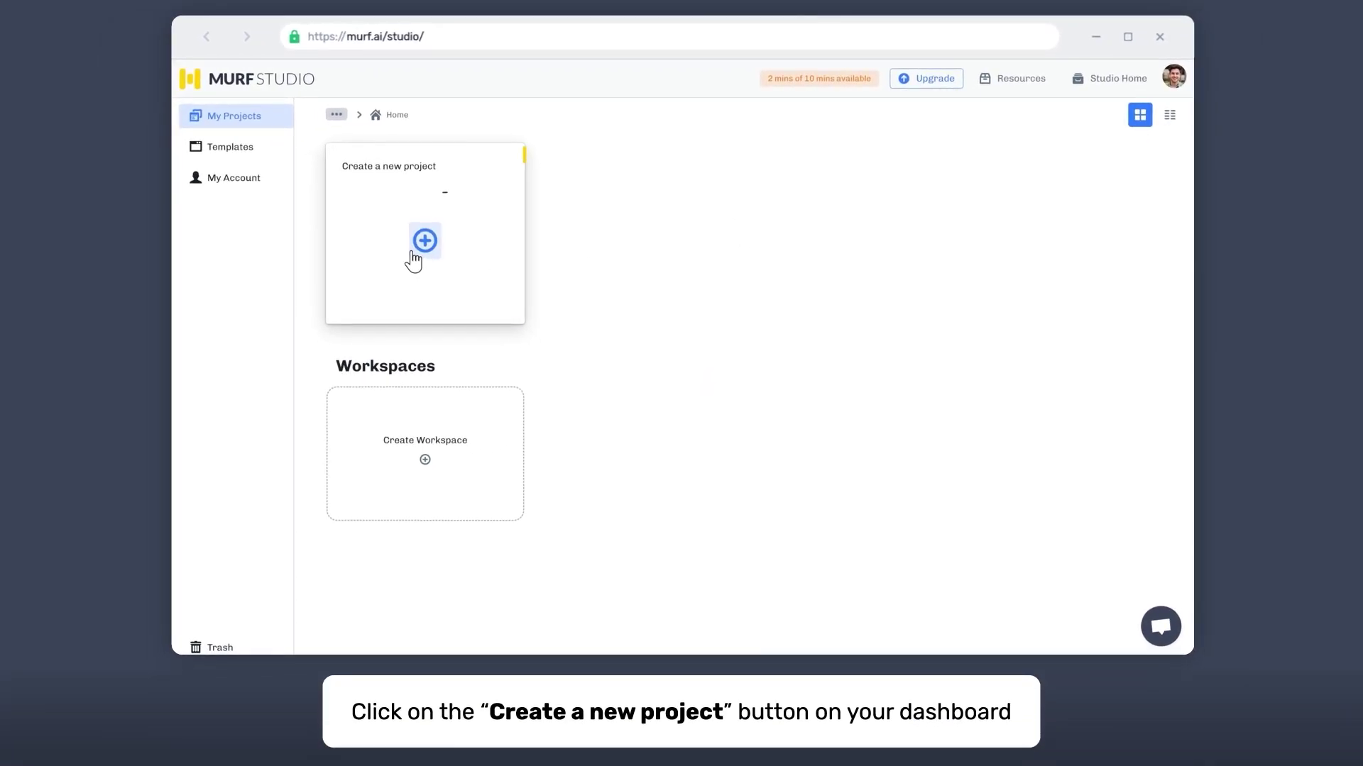
click(423, 245)
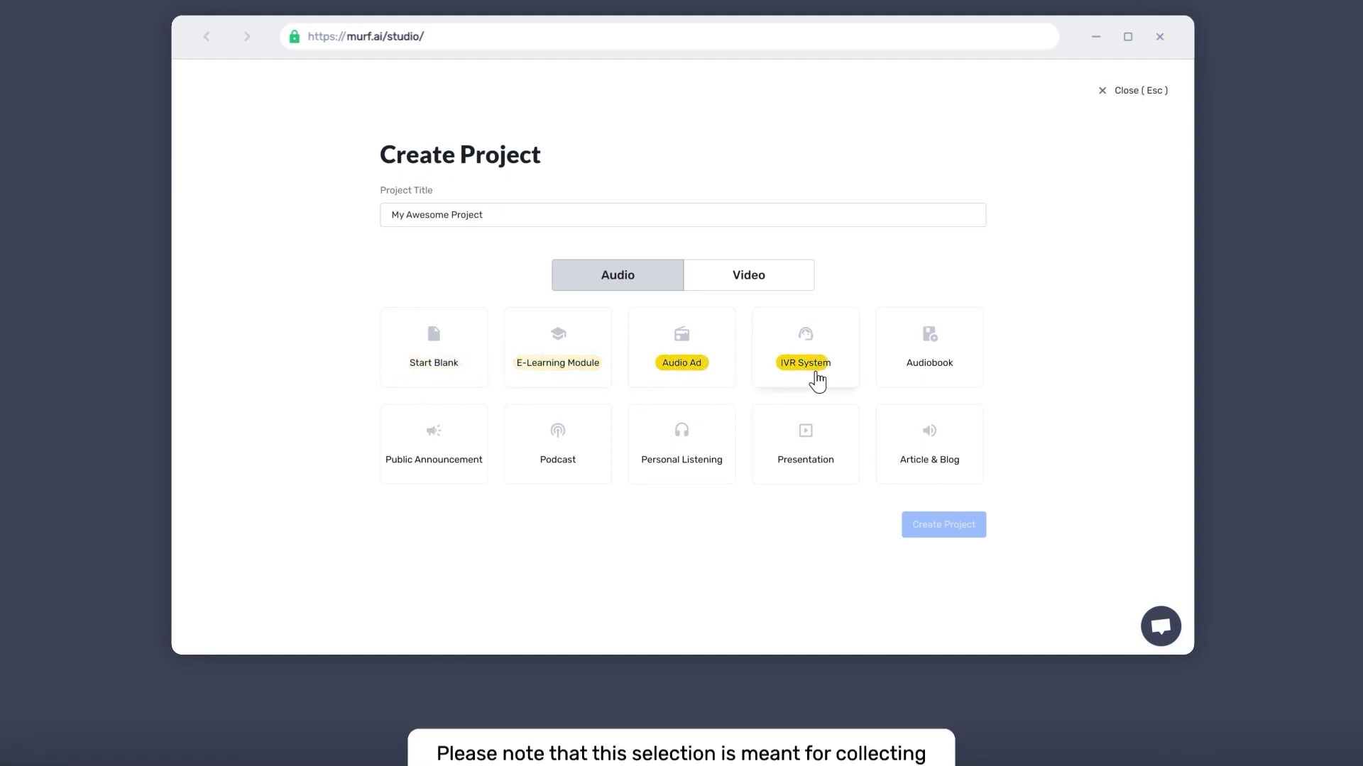
click(552, 379)
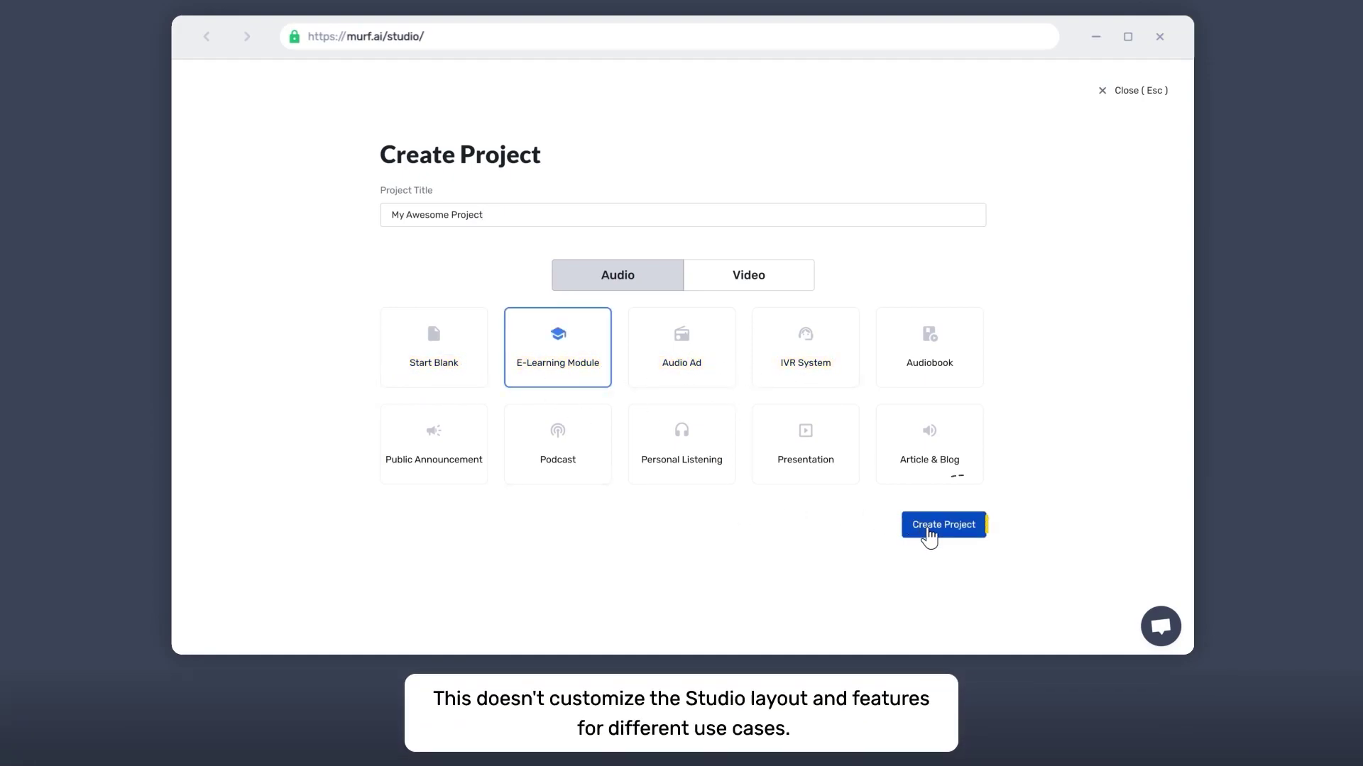
click(955, 596)
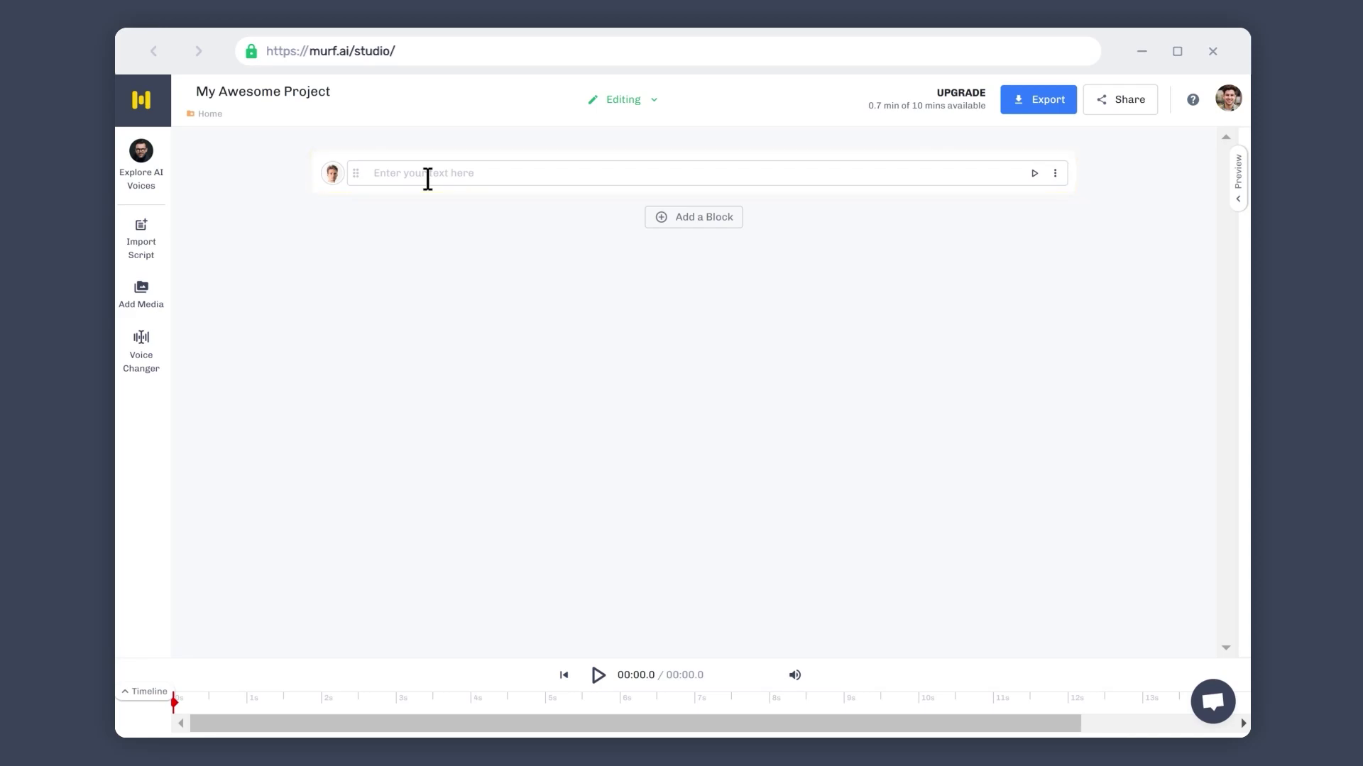
- Type 'We have been using voice overs for a century' and review style, pitch, speed, pause options
click(427, 176)
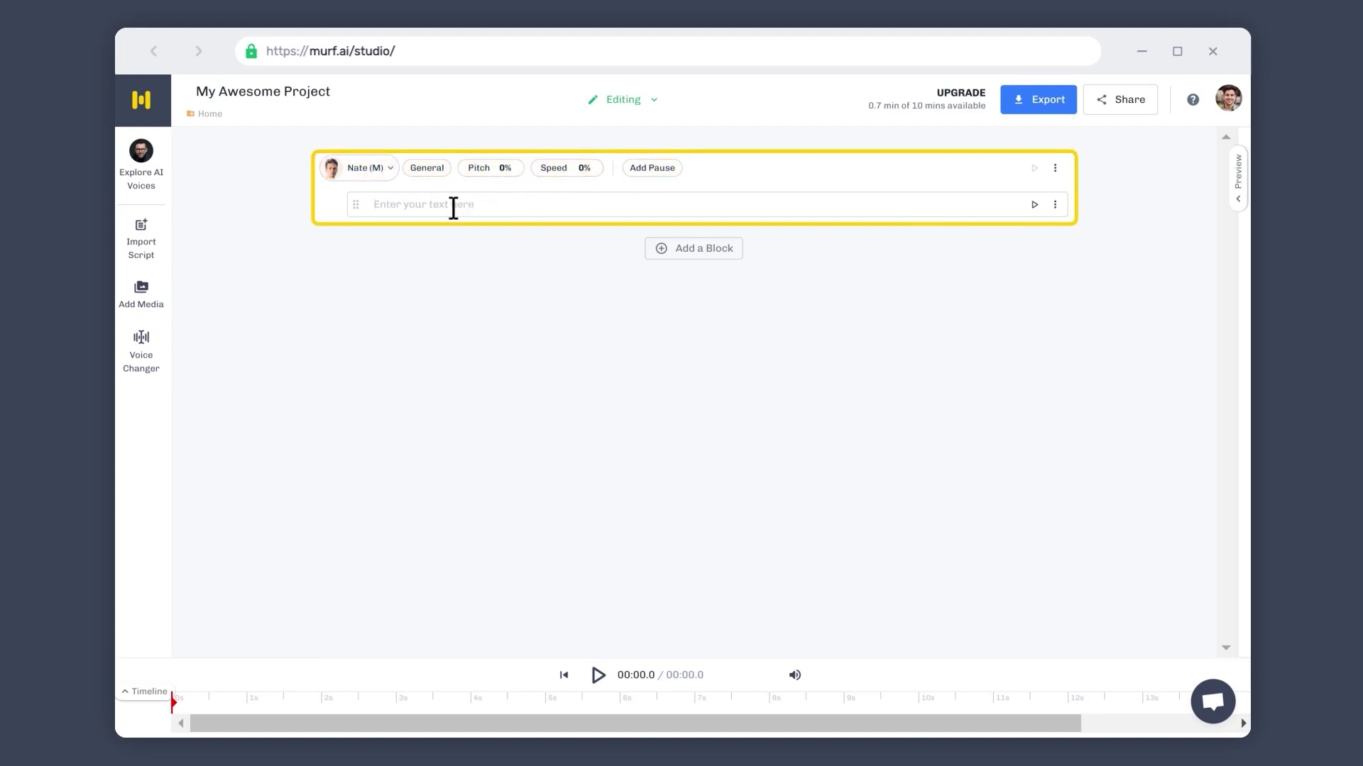
text(We have been using voice overs for a century now, and as with everything else)
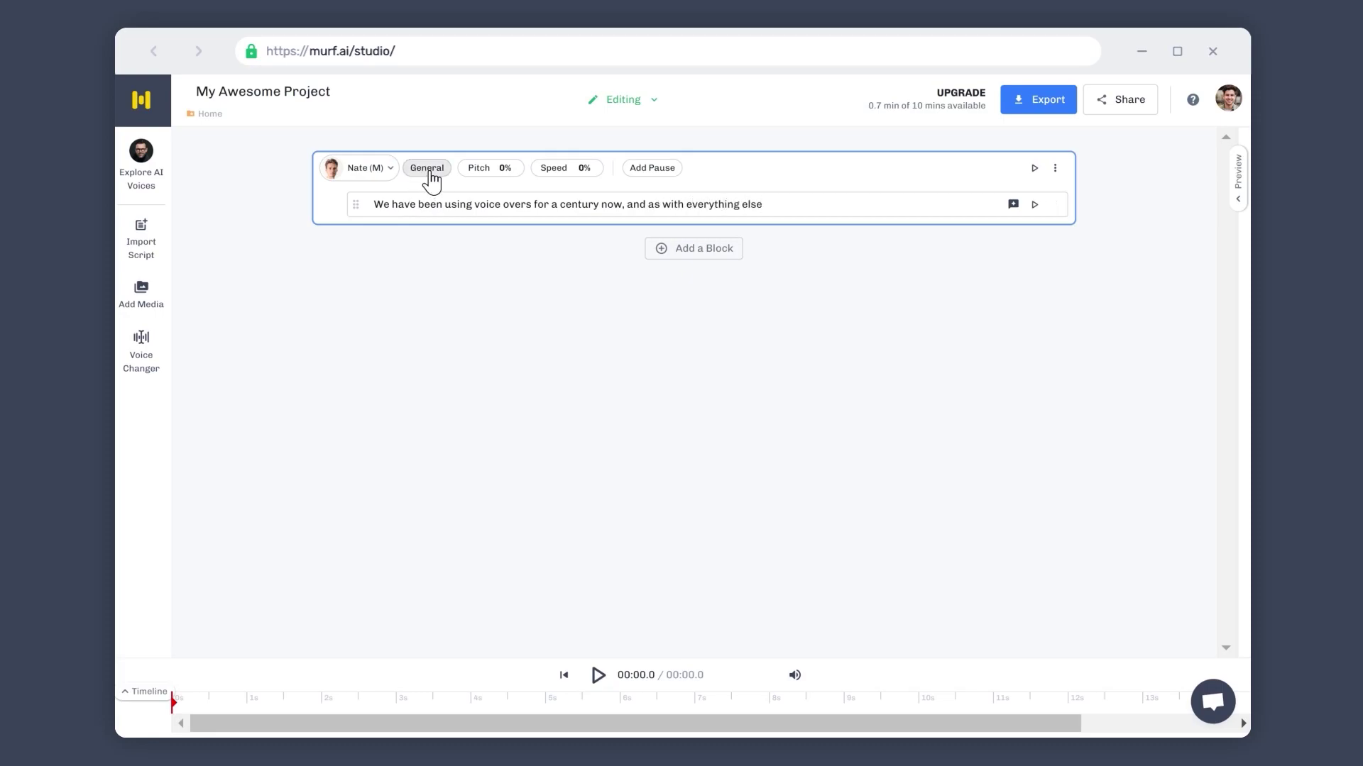
click(428, 178)
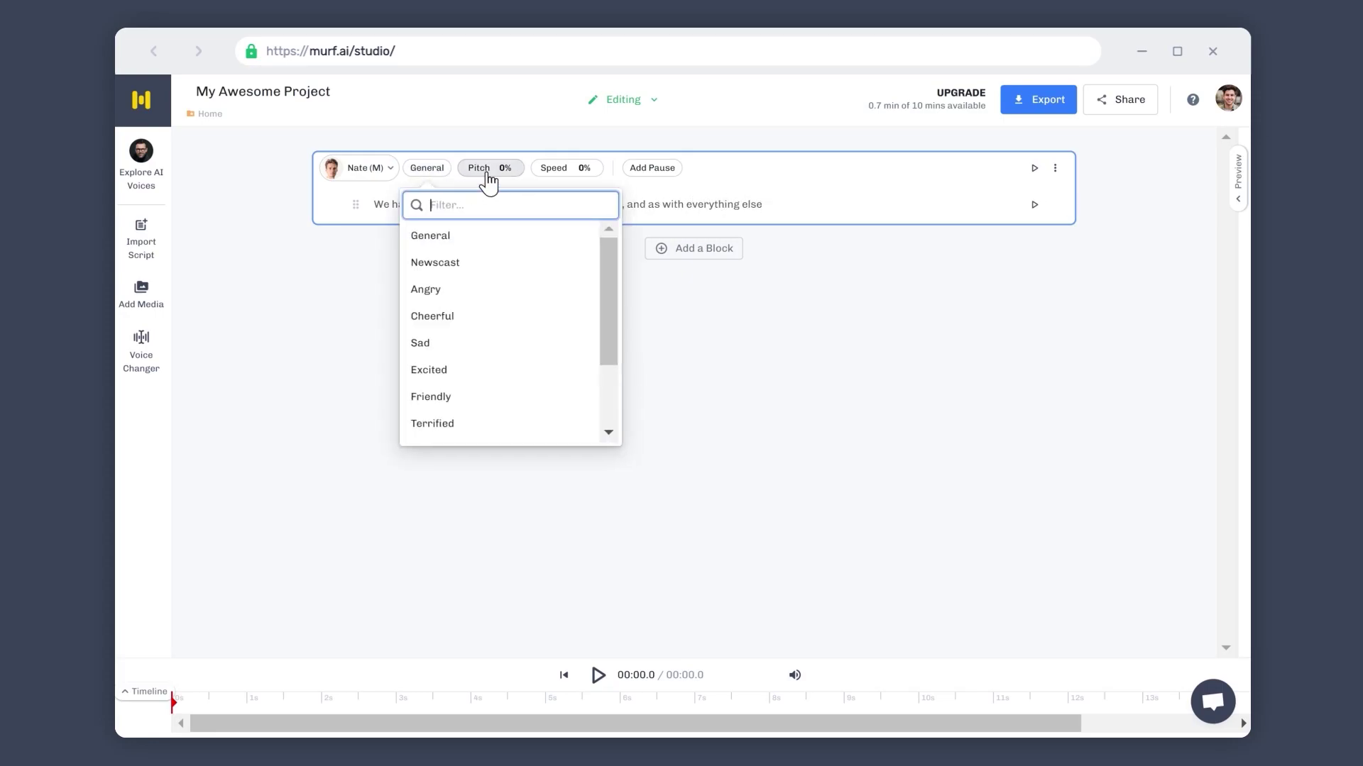
click(488, 178)
click(556, 179)
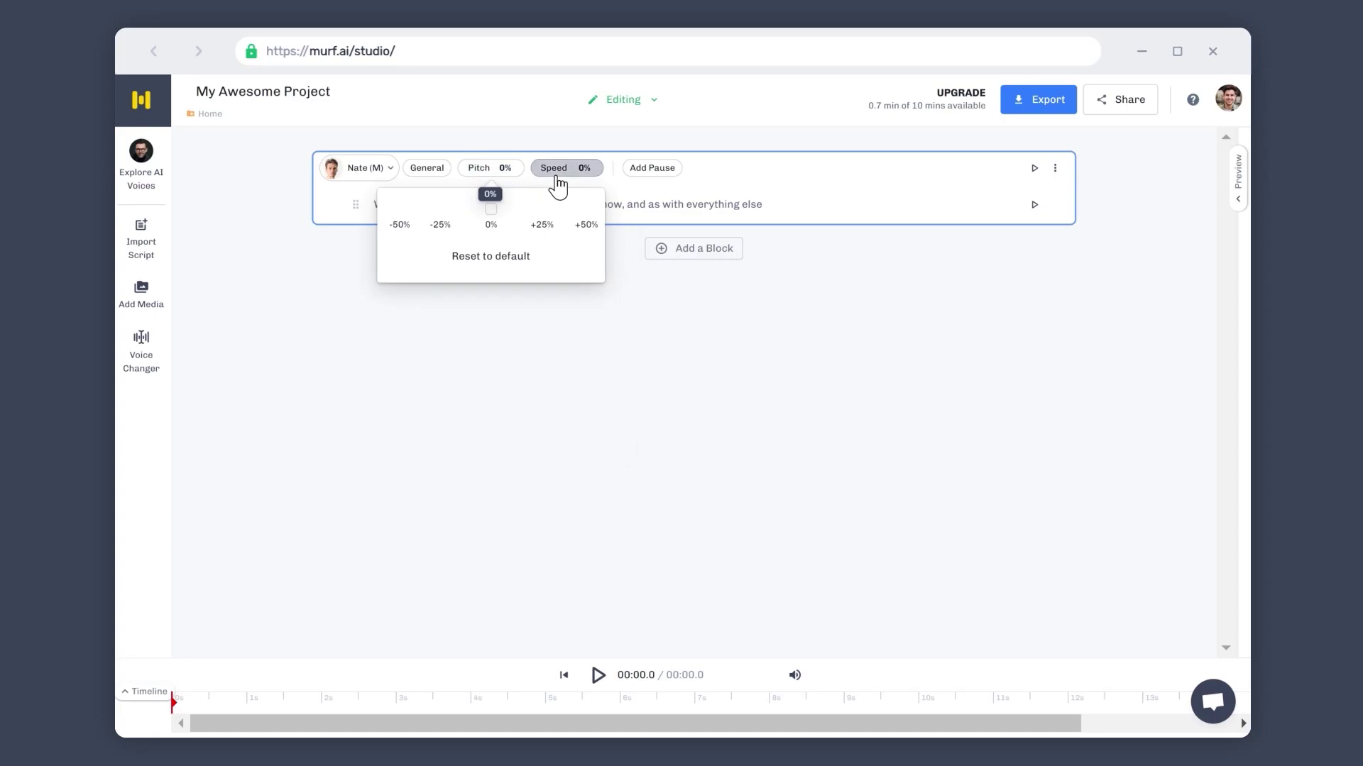
click(641, 174)
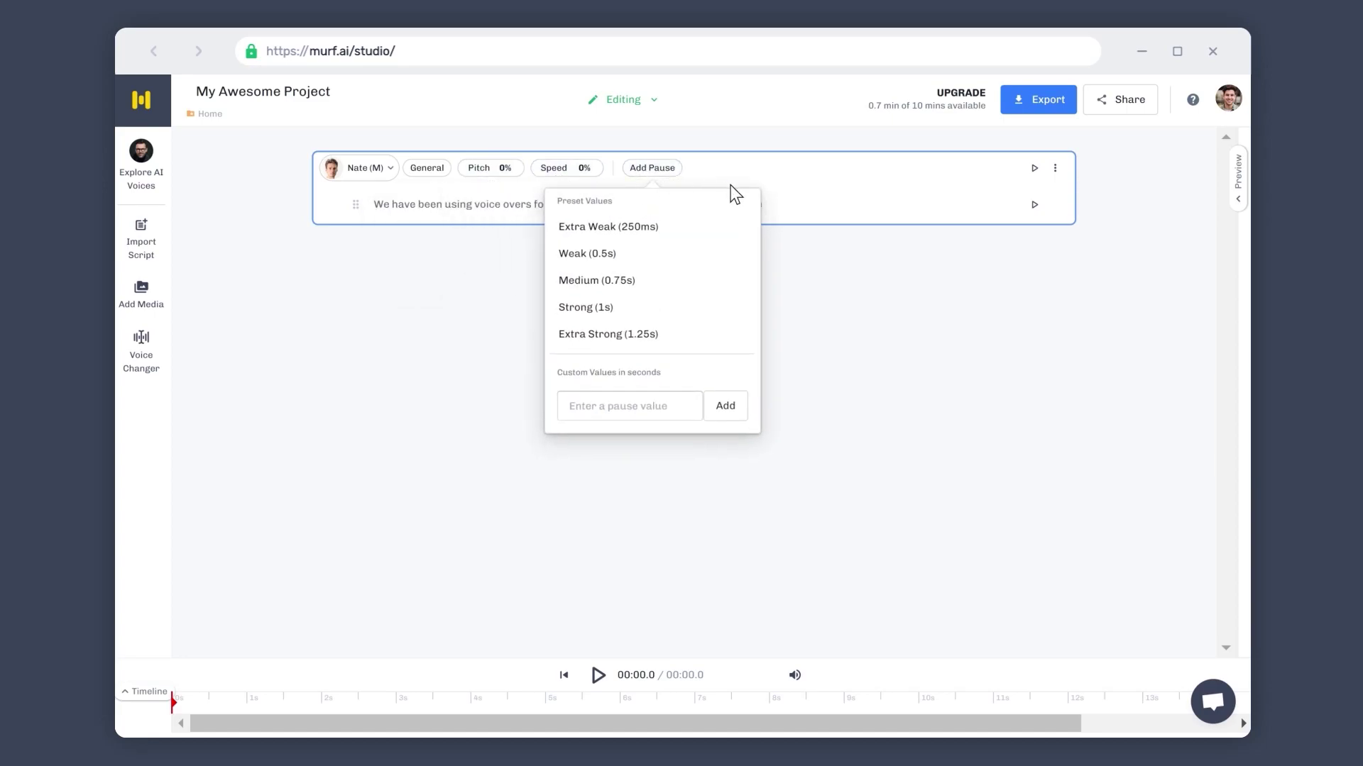
click(776, 200)
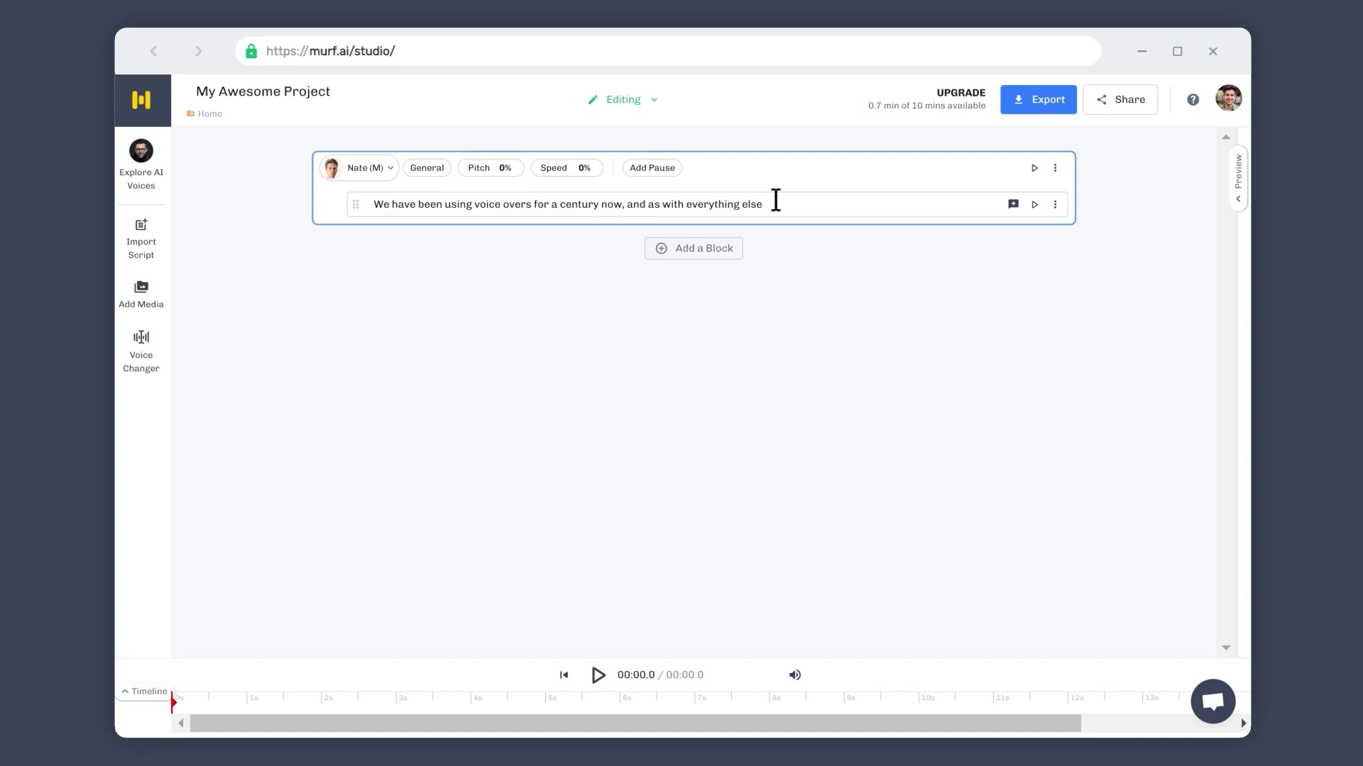
- Continue the script as sub-blocks, adding 'the way we create them has also evolved.' and the AI voices paragraph
text(,)
key(Return)
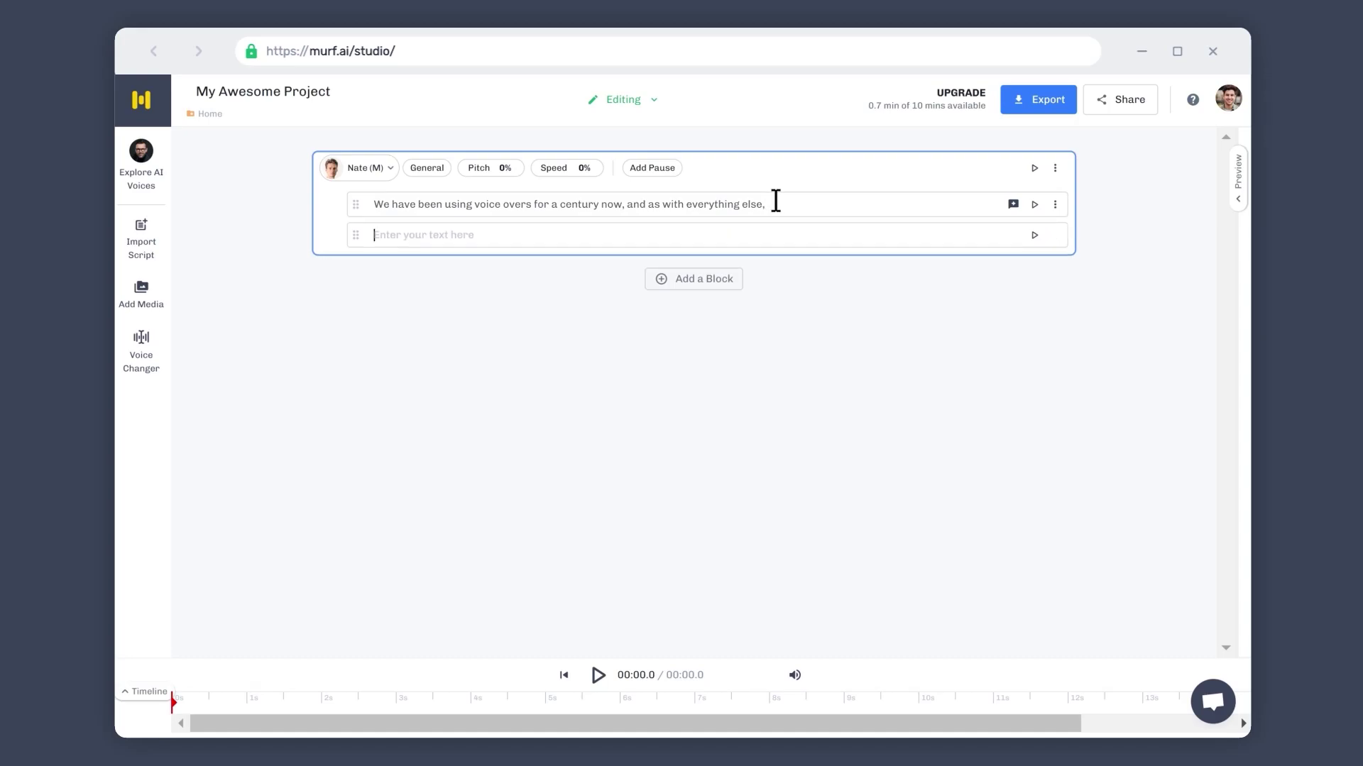
text(the way we create them has a)
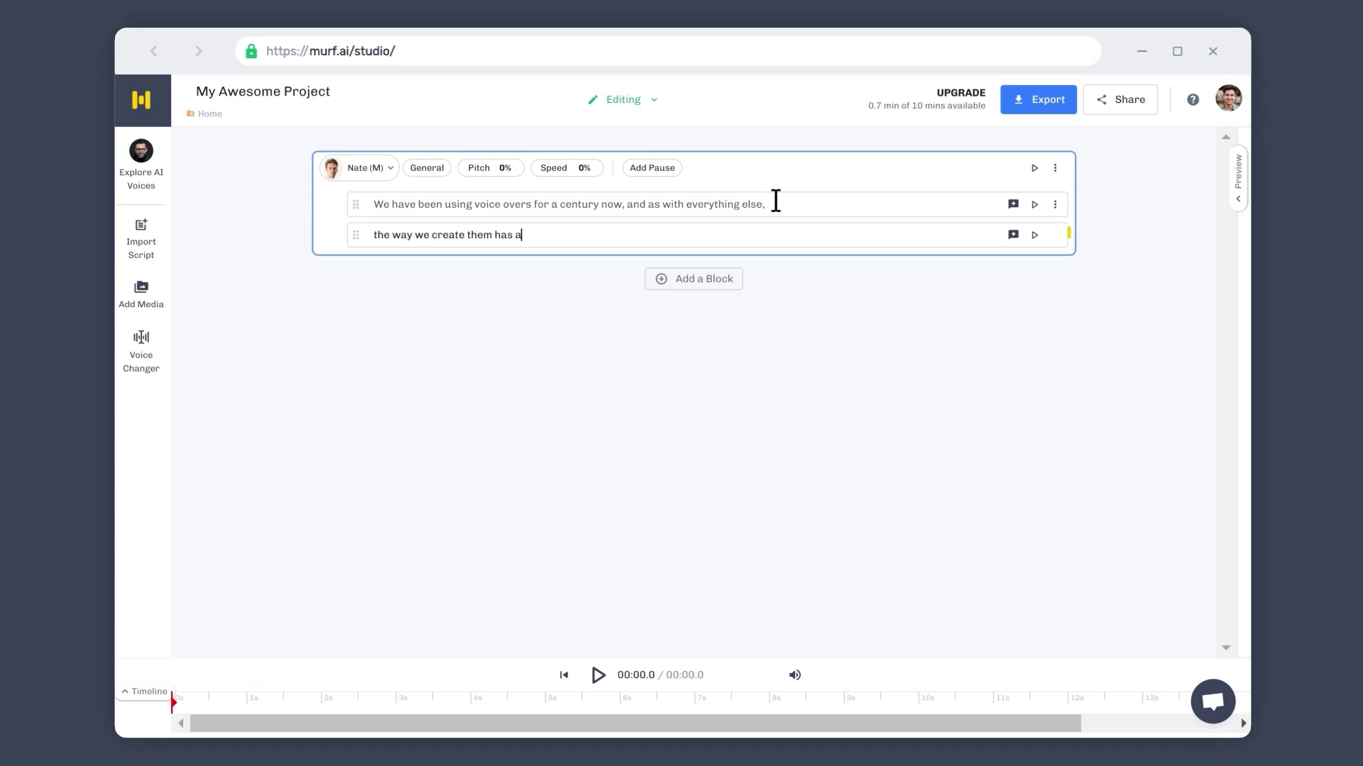
text(lso evolved.)
key(Return)
text(Introduction to AI voices is a step towards )
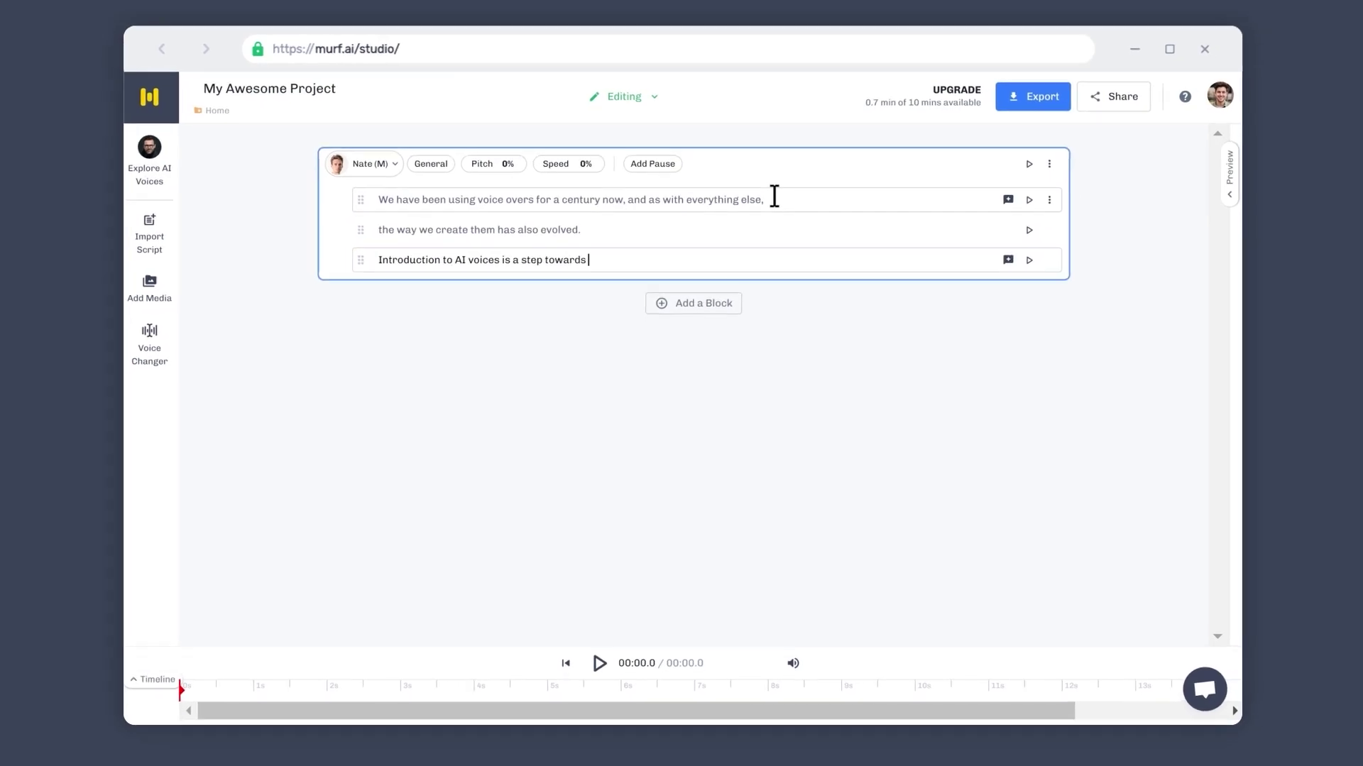
text(a new way of using voice to assist in out creative and professional needs.AI voice is not completely synthetic voice but a synthetic process of transforming text to human voice. The voices are drawn form original human voices, and AI is used to read and transform your )
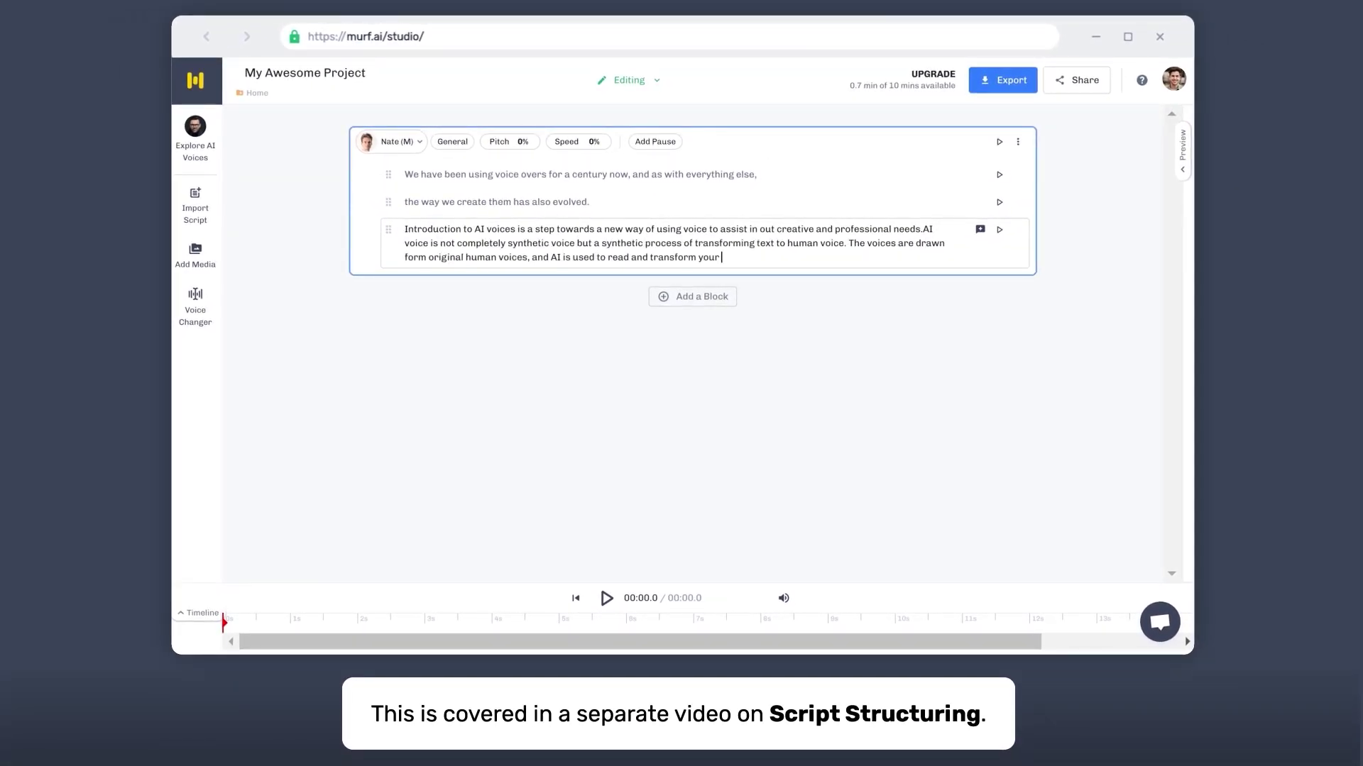
text(text into speech. Since it is built on human voices, through developments in machine learning, AI voice generators have advanced from robotic intonations to speech that is closer)
text( to human-speech)
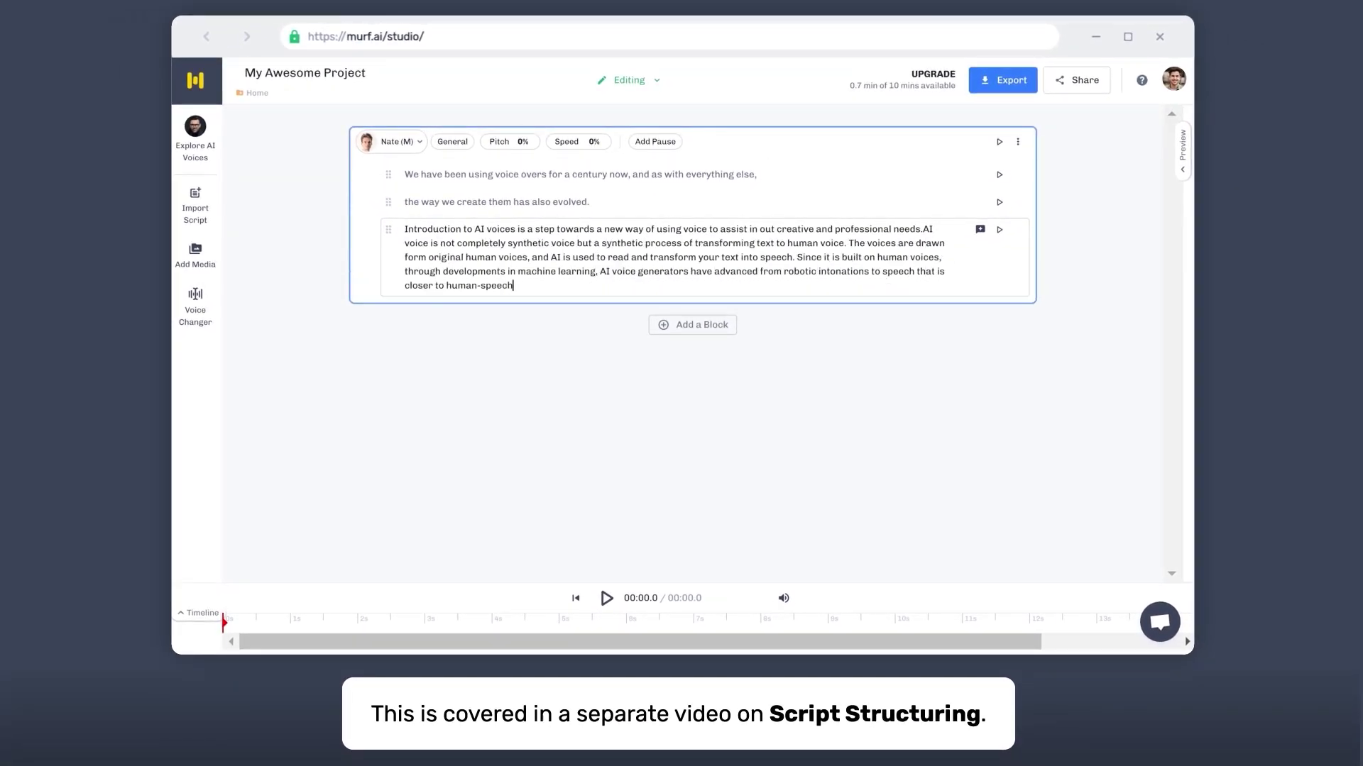
text( than ever before. But at times, just translating text to speech with robust voices is not enough. To develop closer to realistic voices, there are many other factor that affect the delivery of speech.)
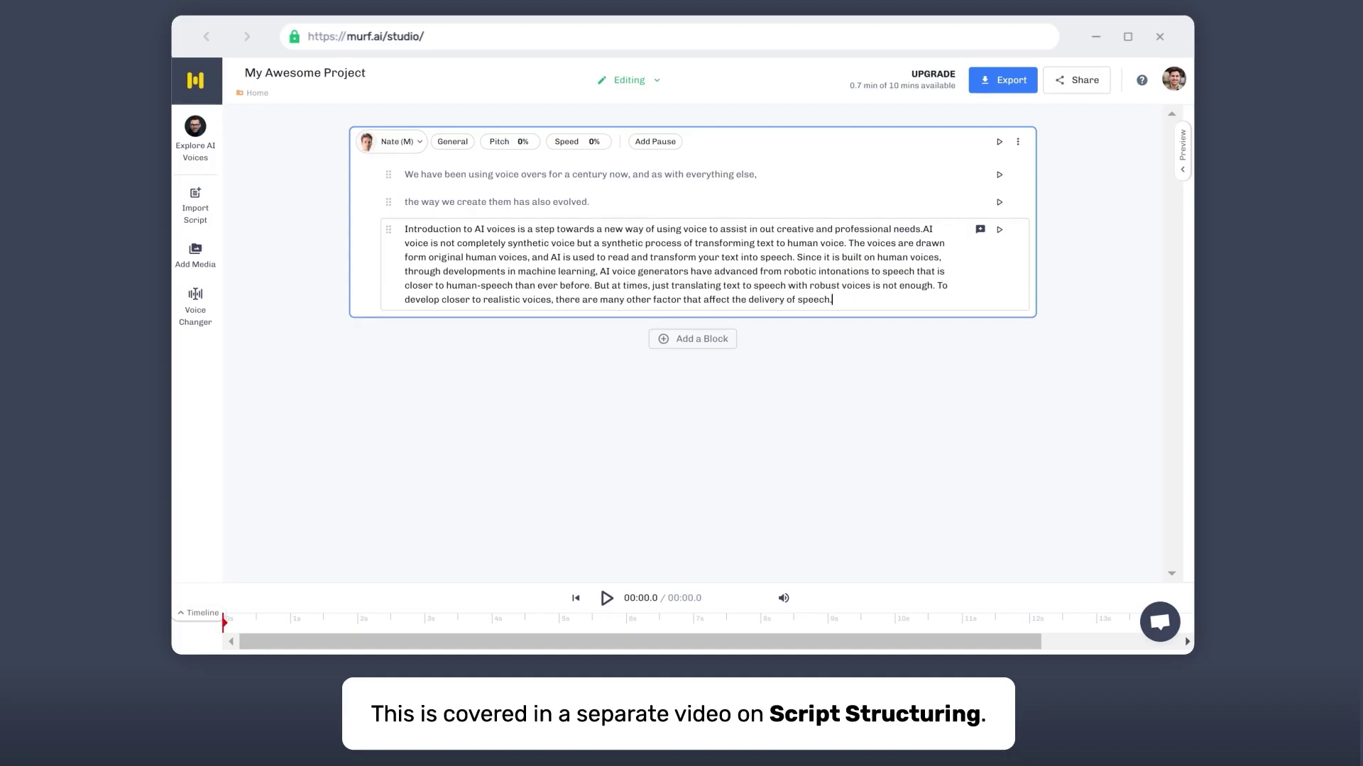
text( Pauses, rise and fall of pitch, stress and play of emphasis translate the emotion and tone in our con)
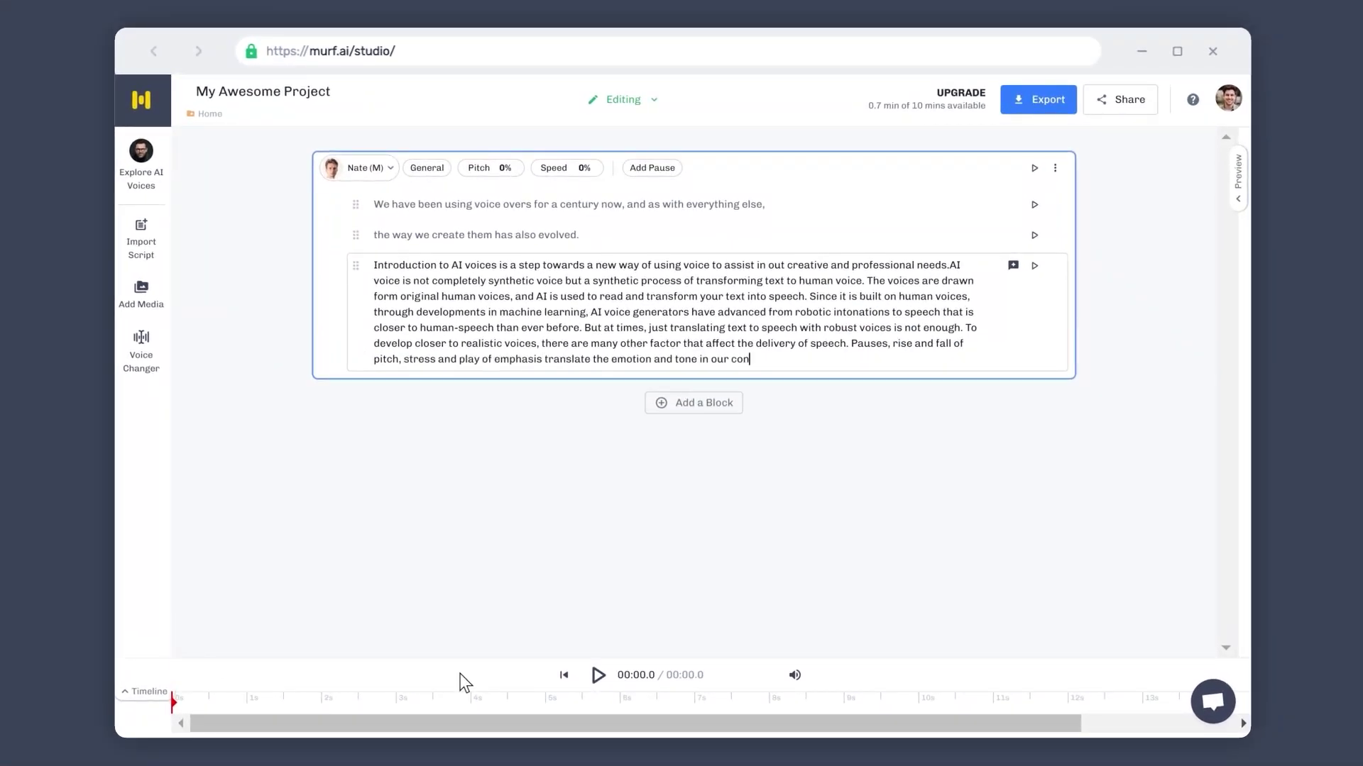
text(versations. These have become an essential part of our speech and Hence any use of AI voice generators should be able to provide such functionalities. Murf studios's extensive)
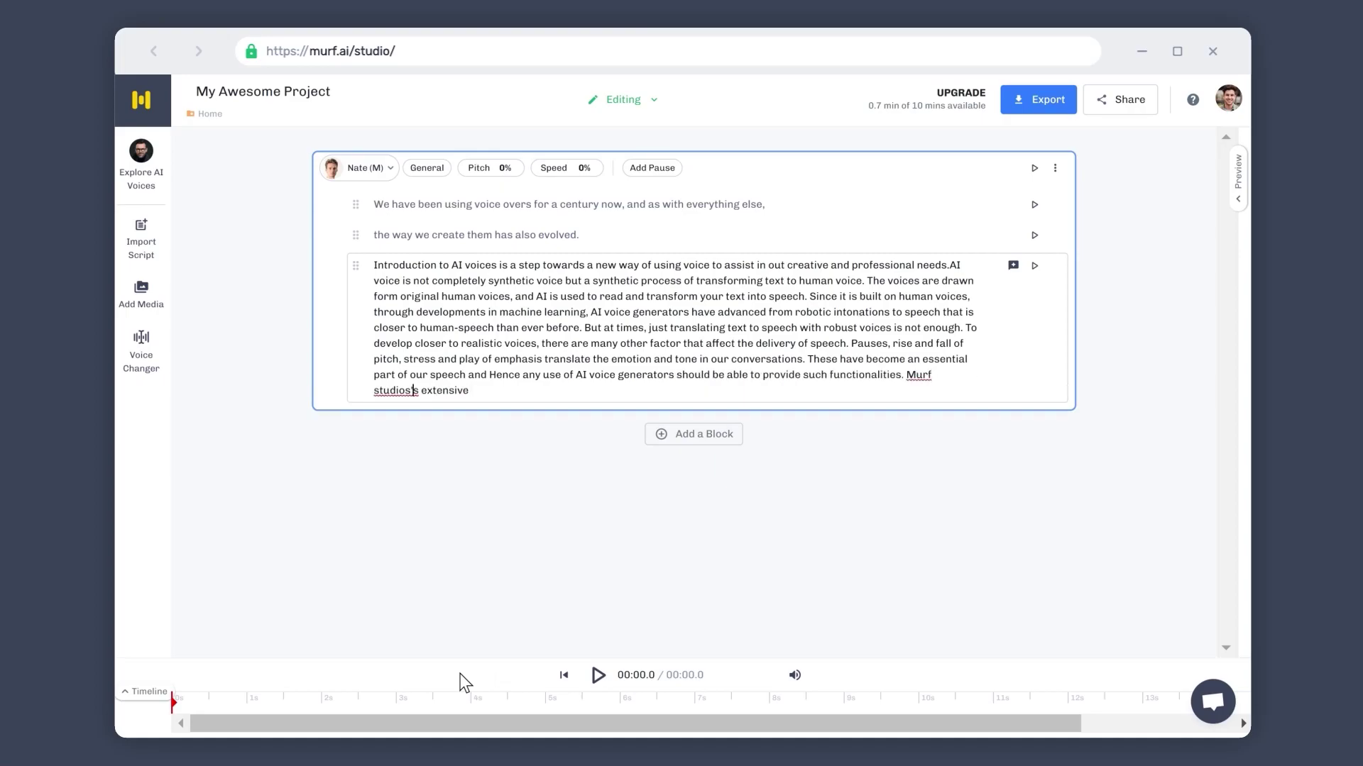
text( library makes it possible to find the right accent)
- Split the over-limit paragraph before 'These' and add a new empty block below
mouse_move(994, 270)
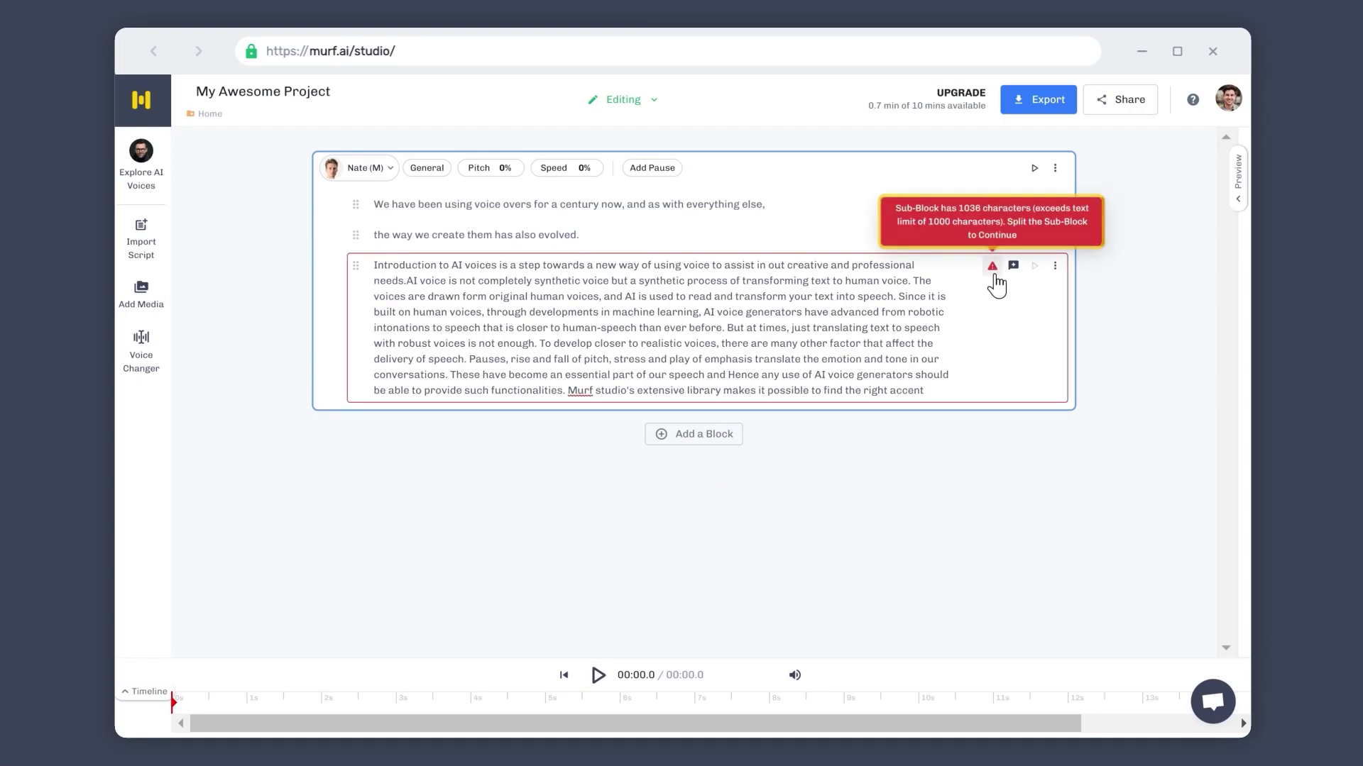
click(449, 374)
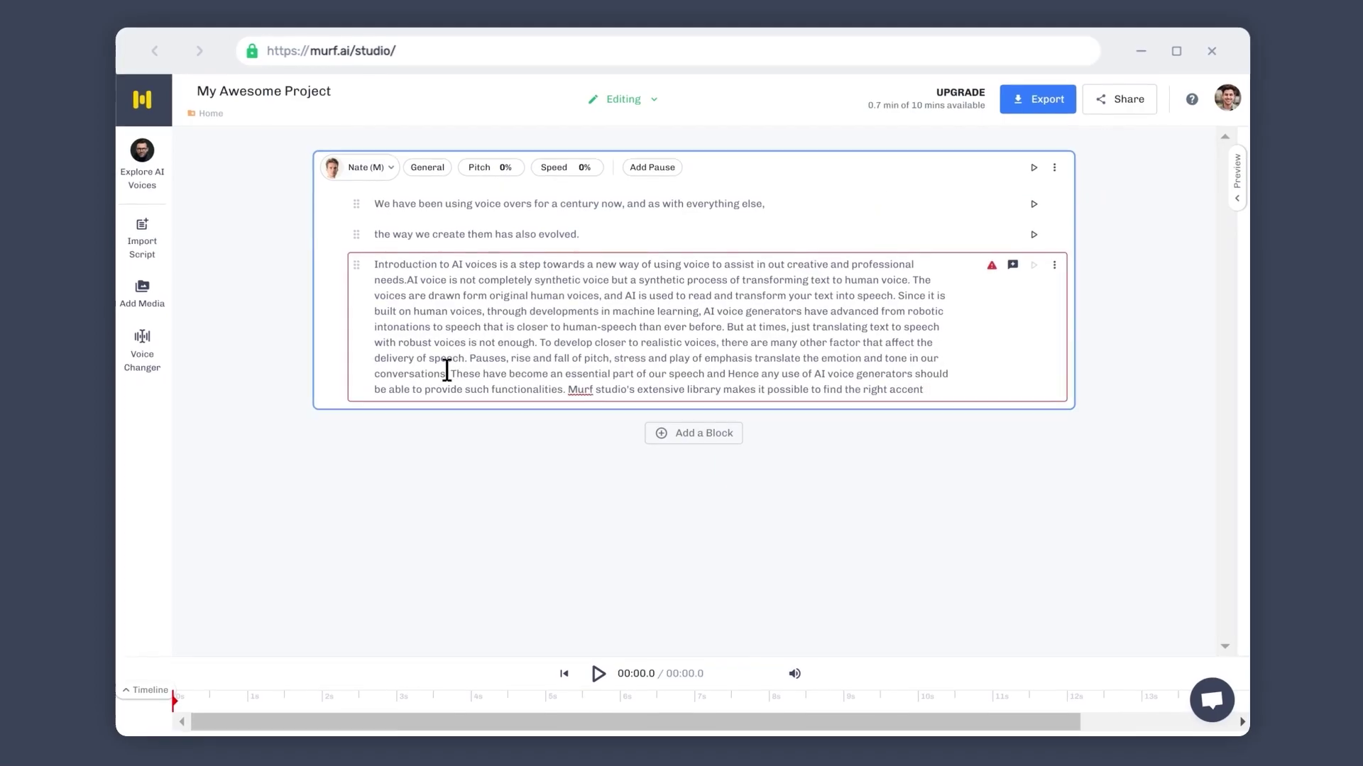
key(Return)
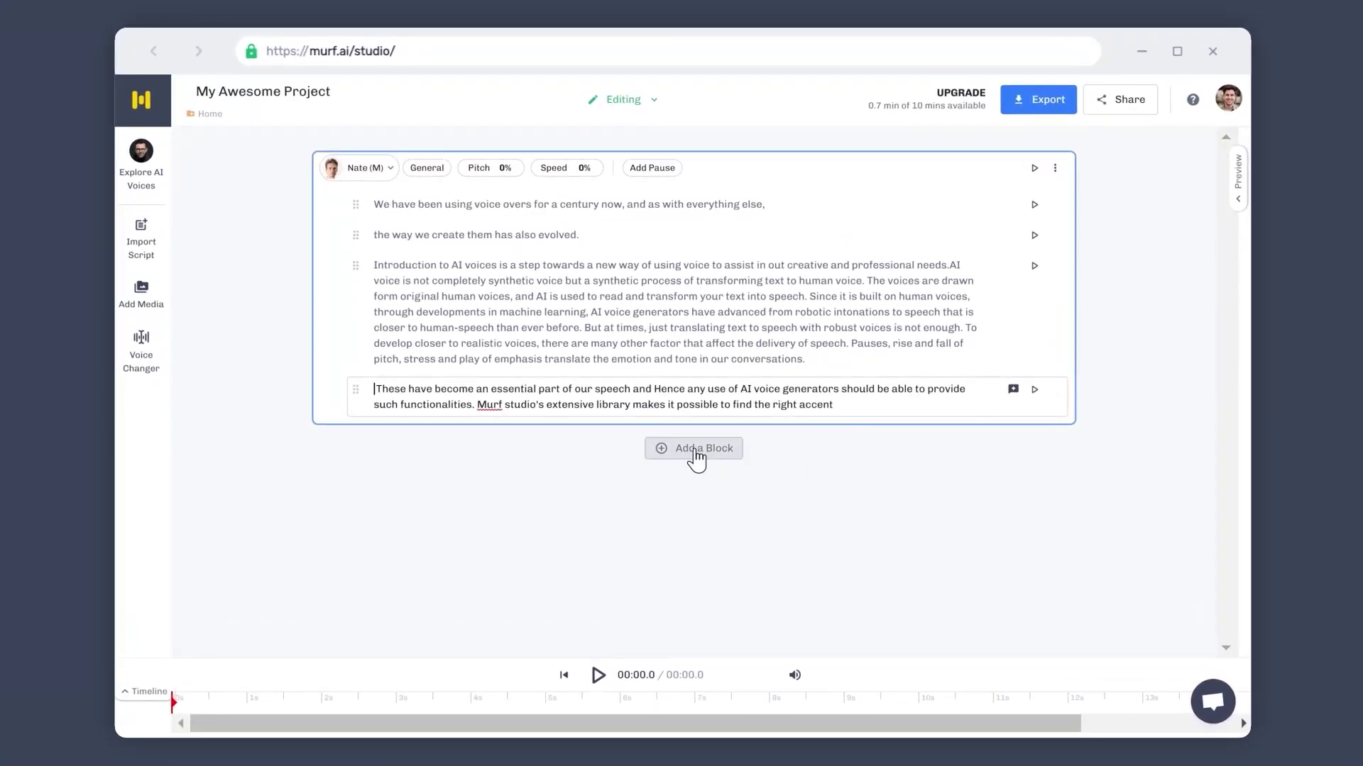
click(694, 456)
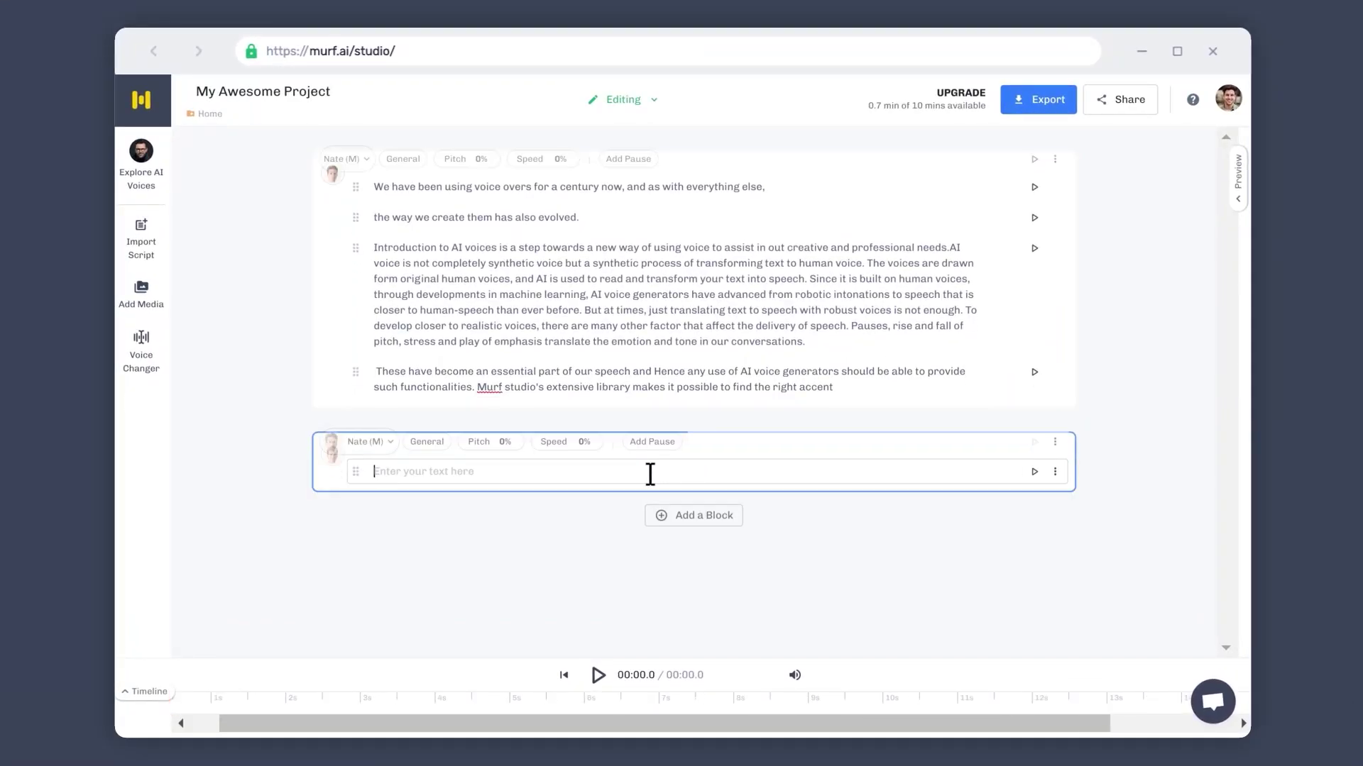
key(Return)
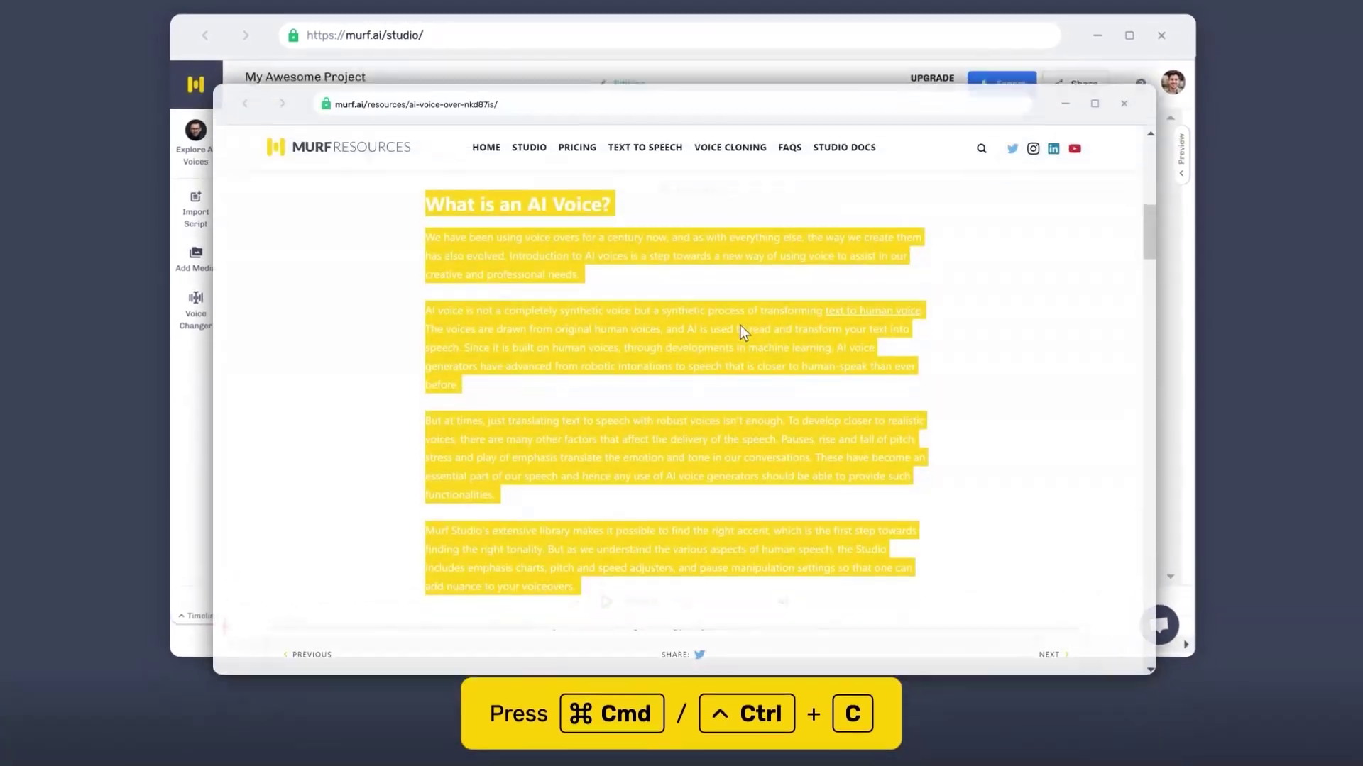
- Copy the What is an AI Voice? article text and paste it into the empty block
right_click(739, 276)
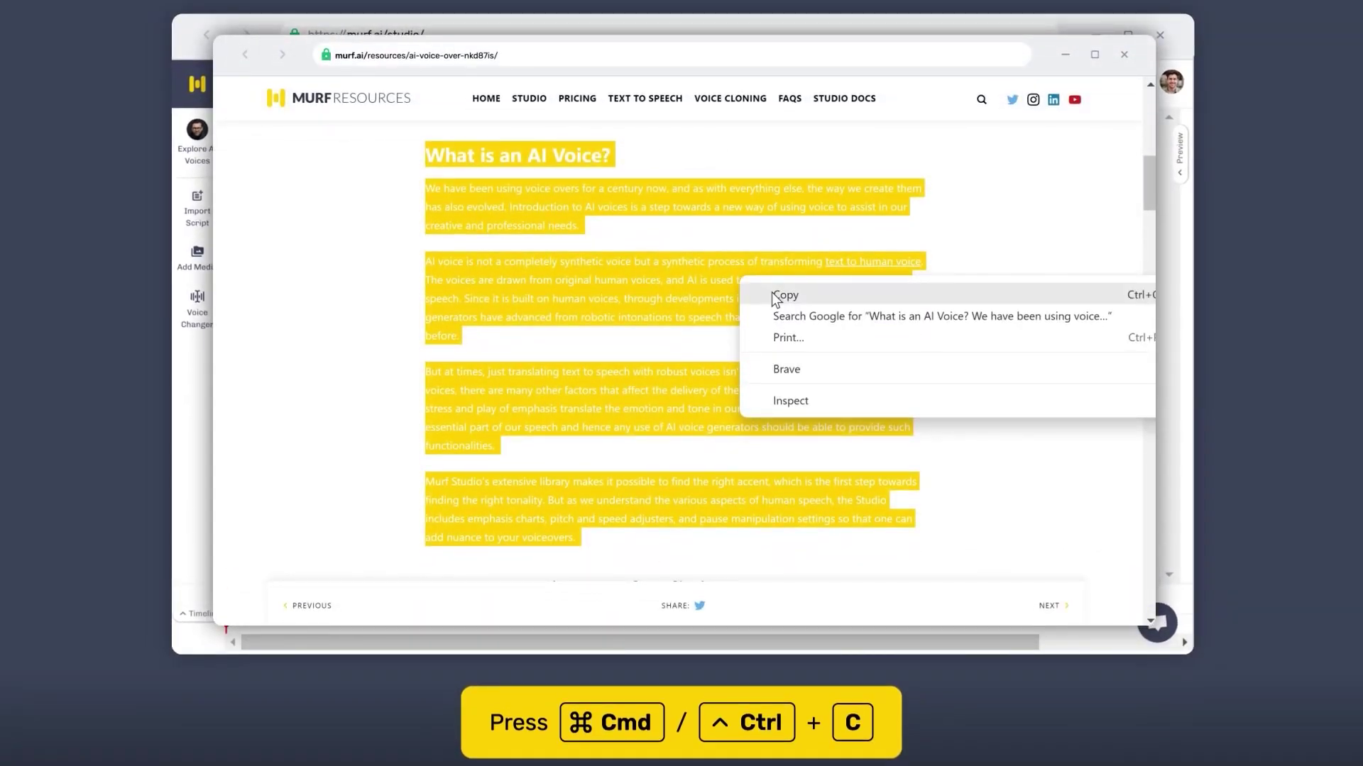
click(772, 294)
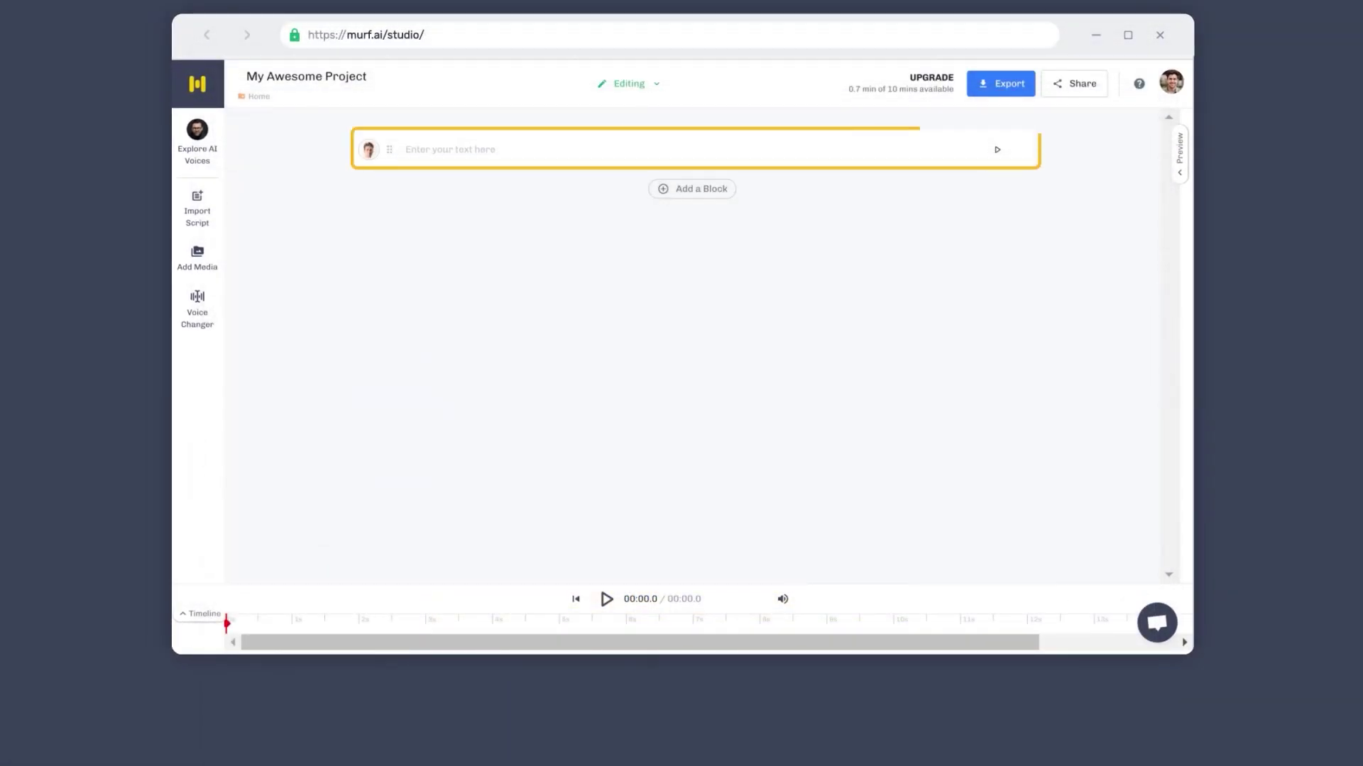
click(551, 150)
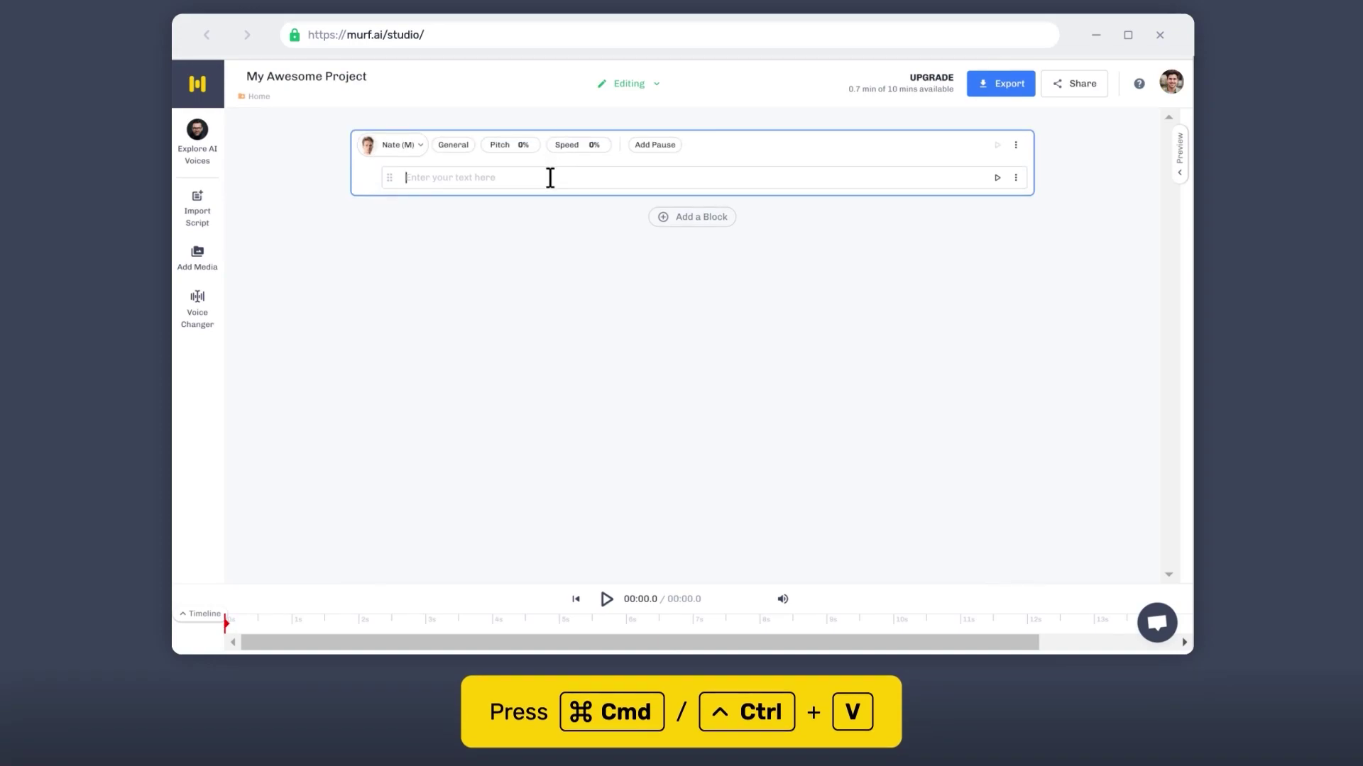
key(ctrl+v)
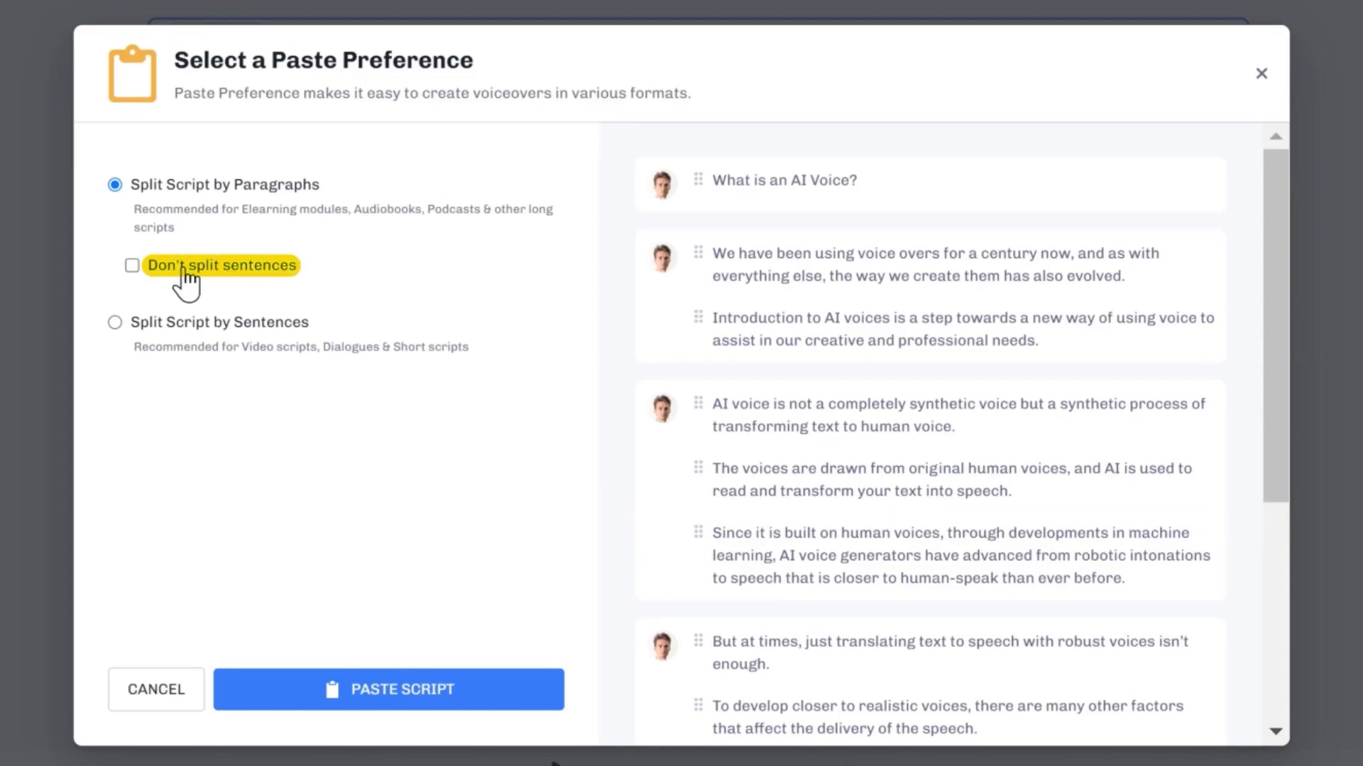
- Paste the article split by sentences, with Don't split sentences ticked
click(132, 265)
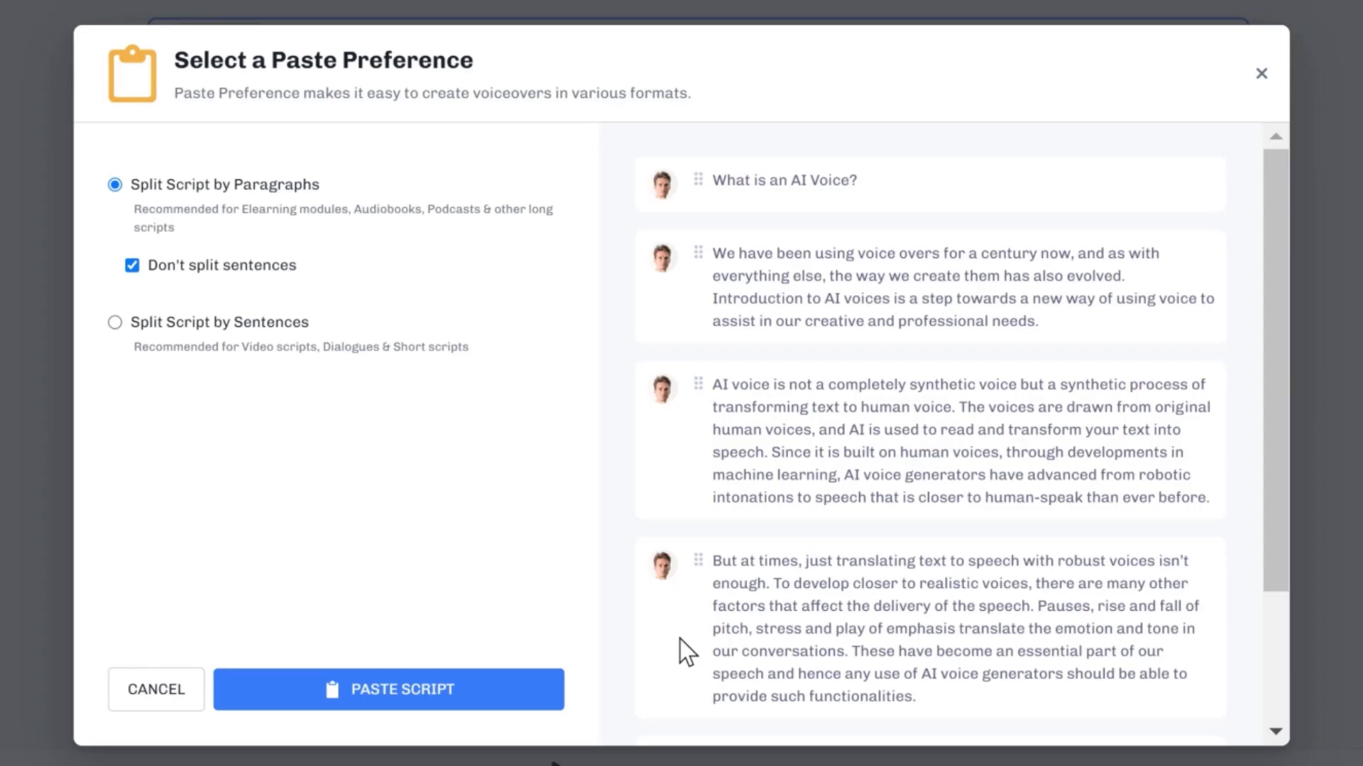
click(142, 328)
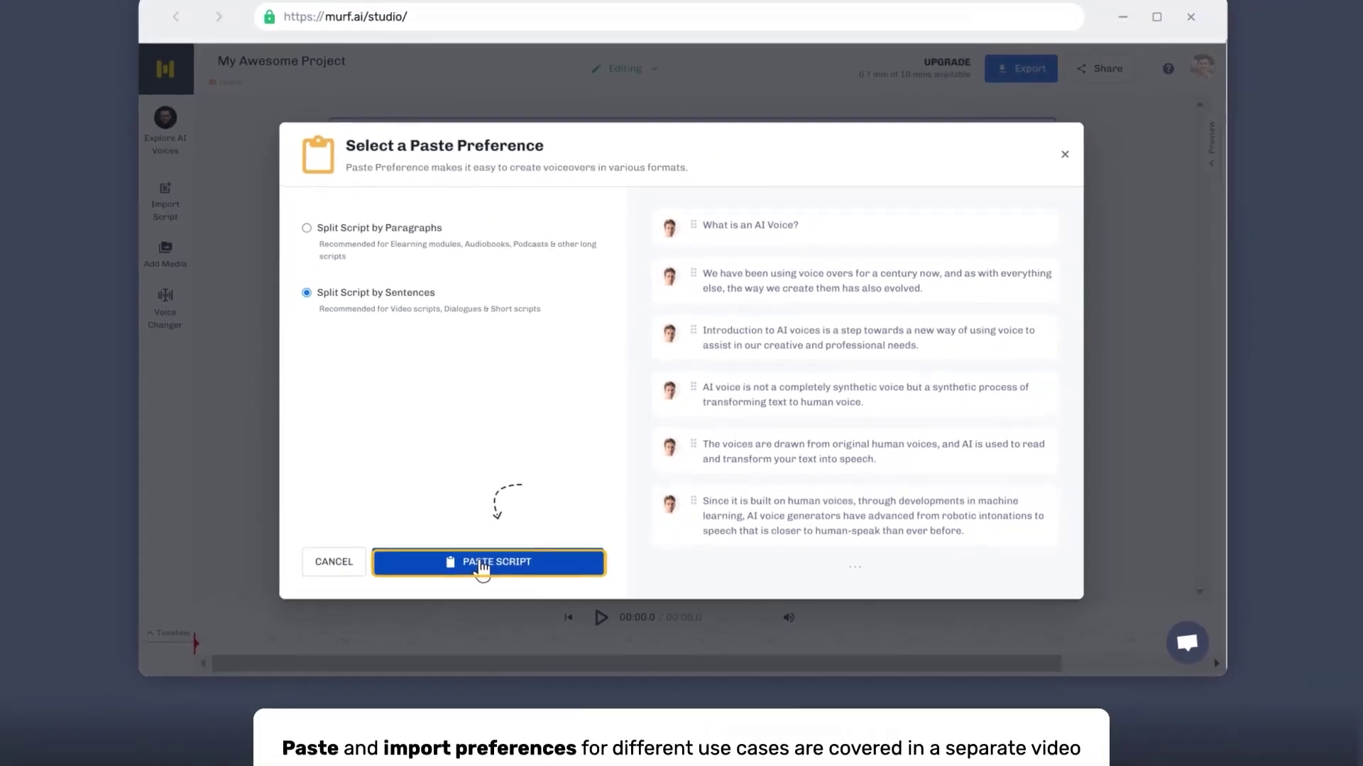
click(490, 562)
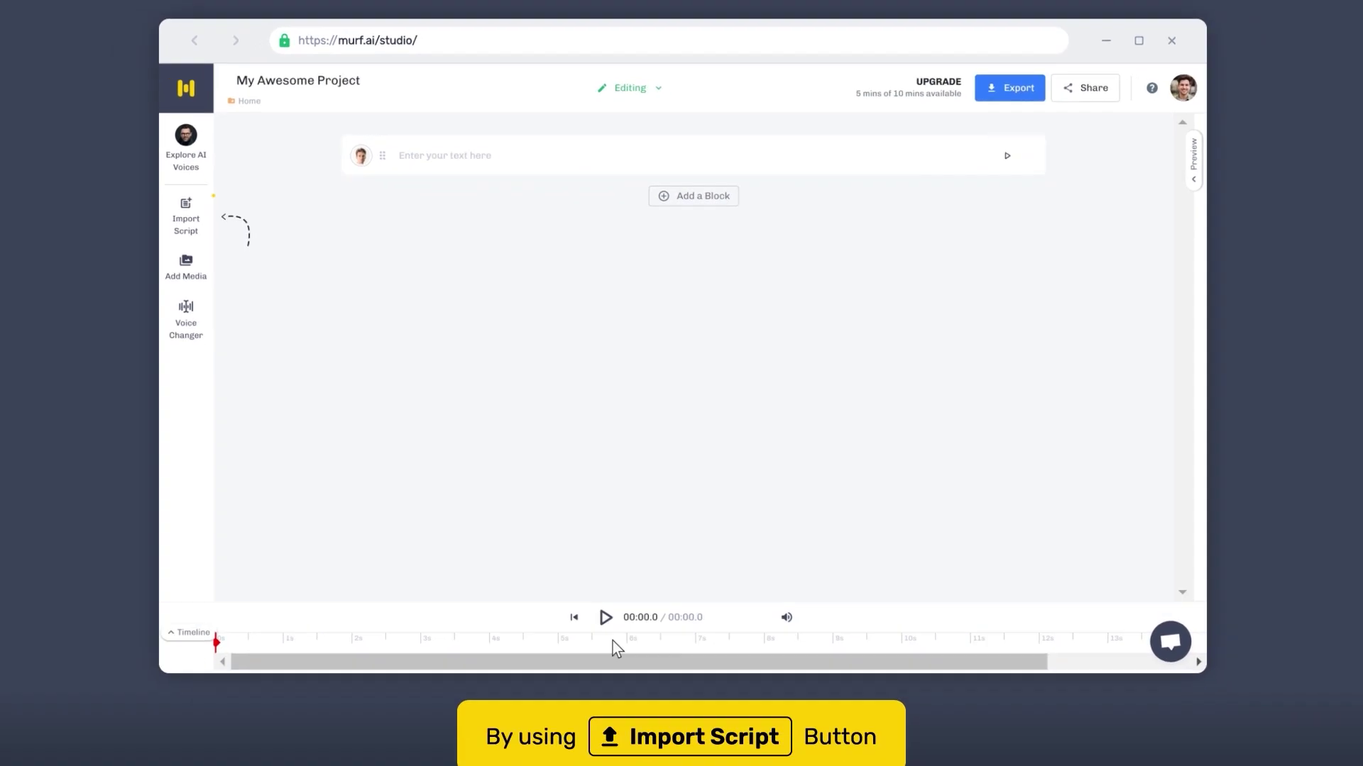
- Select and upload the What is an AI Voice document through Import Script
click(205, 223)
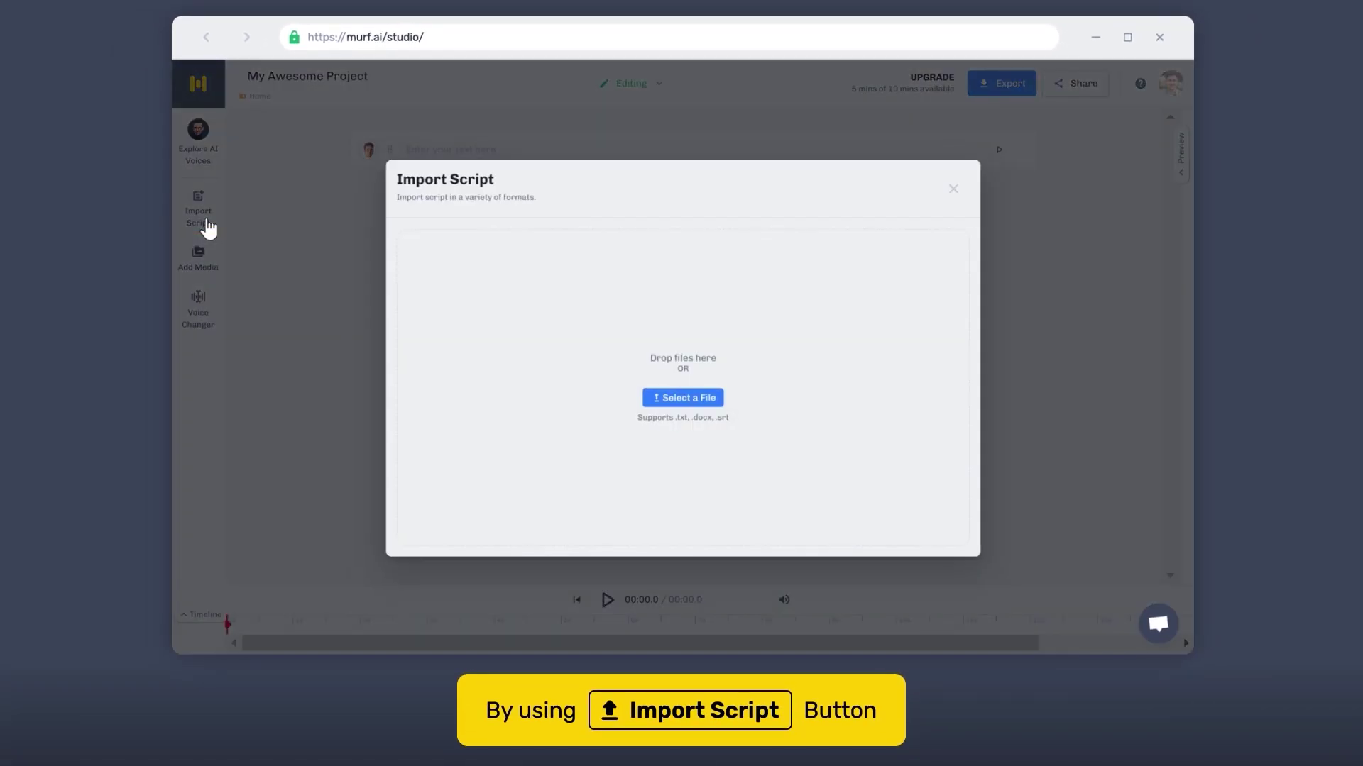
click(678, 399)
click(543, 244)
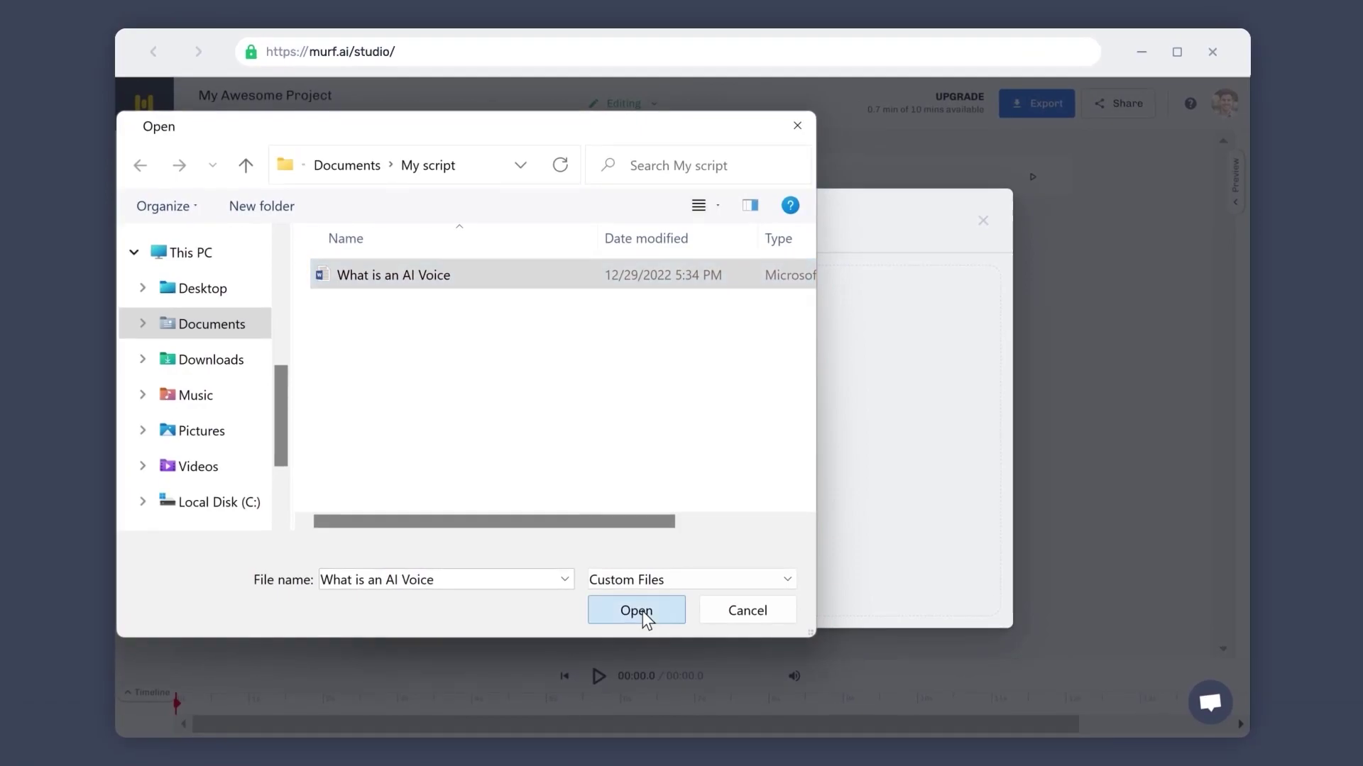
click(641, 562)
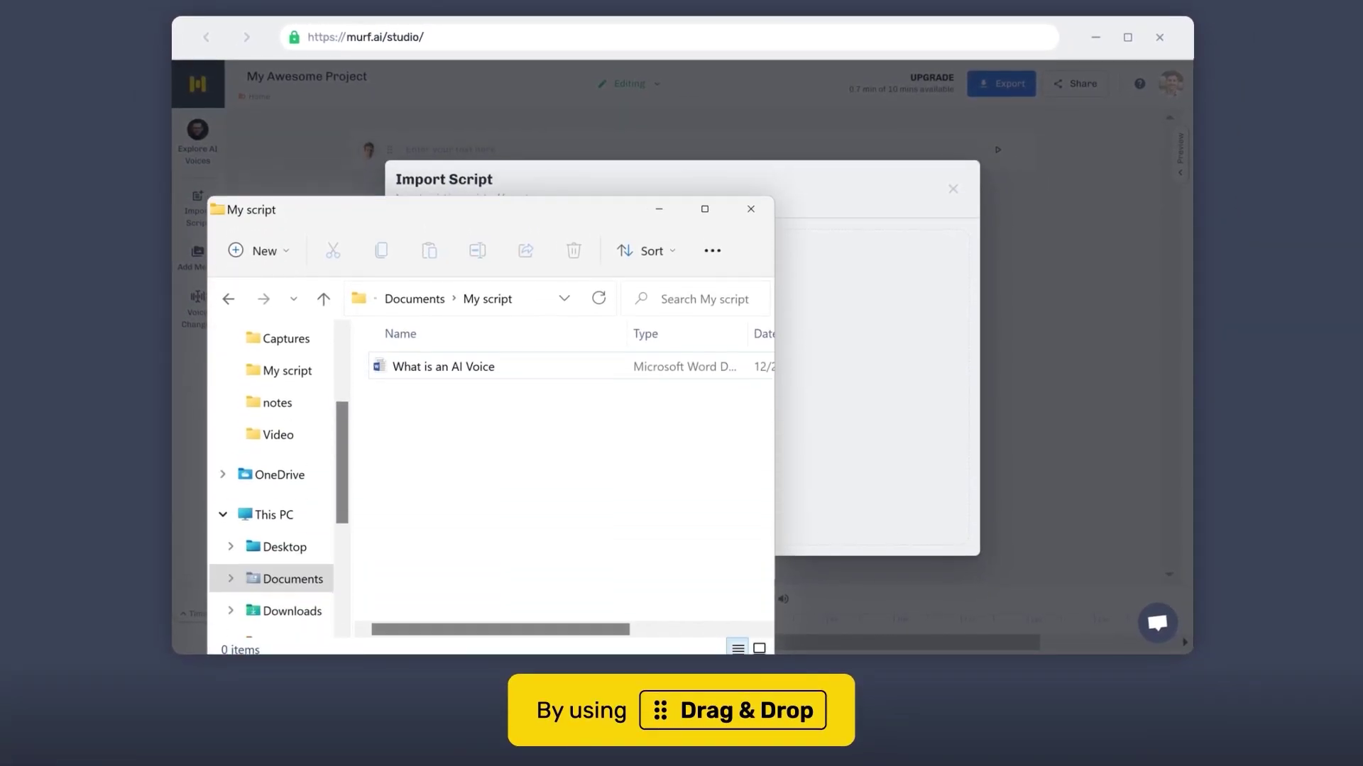
click(458, 343)
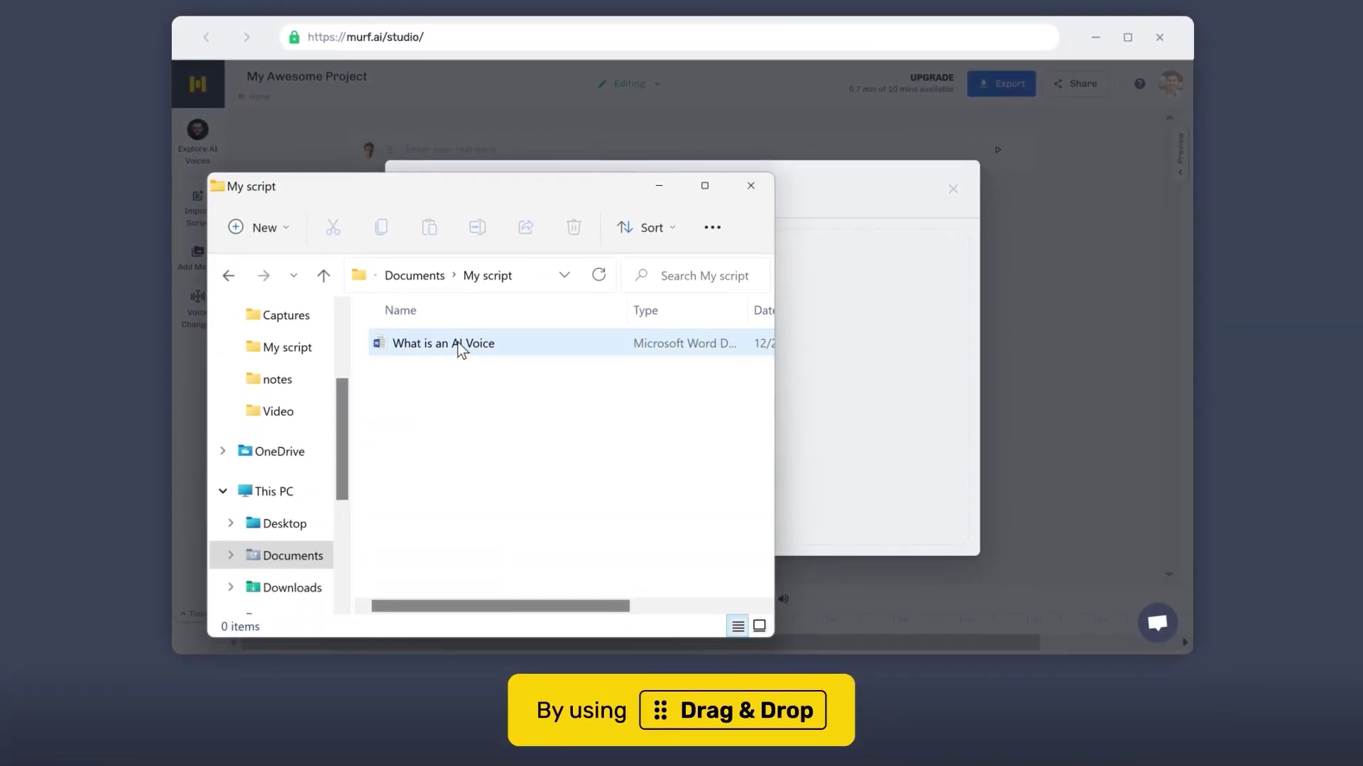
- Drop What is an AI Voice.docx into the importer and import it split by paragraphs
drag(463, 344, 906, 406)
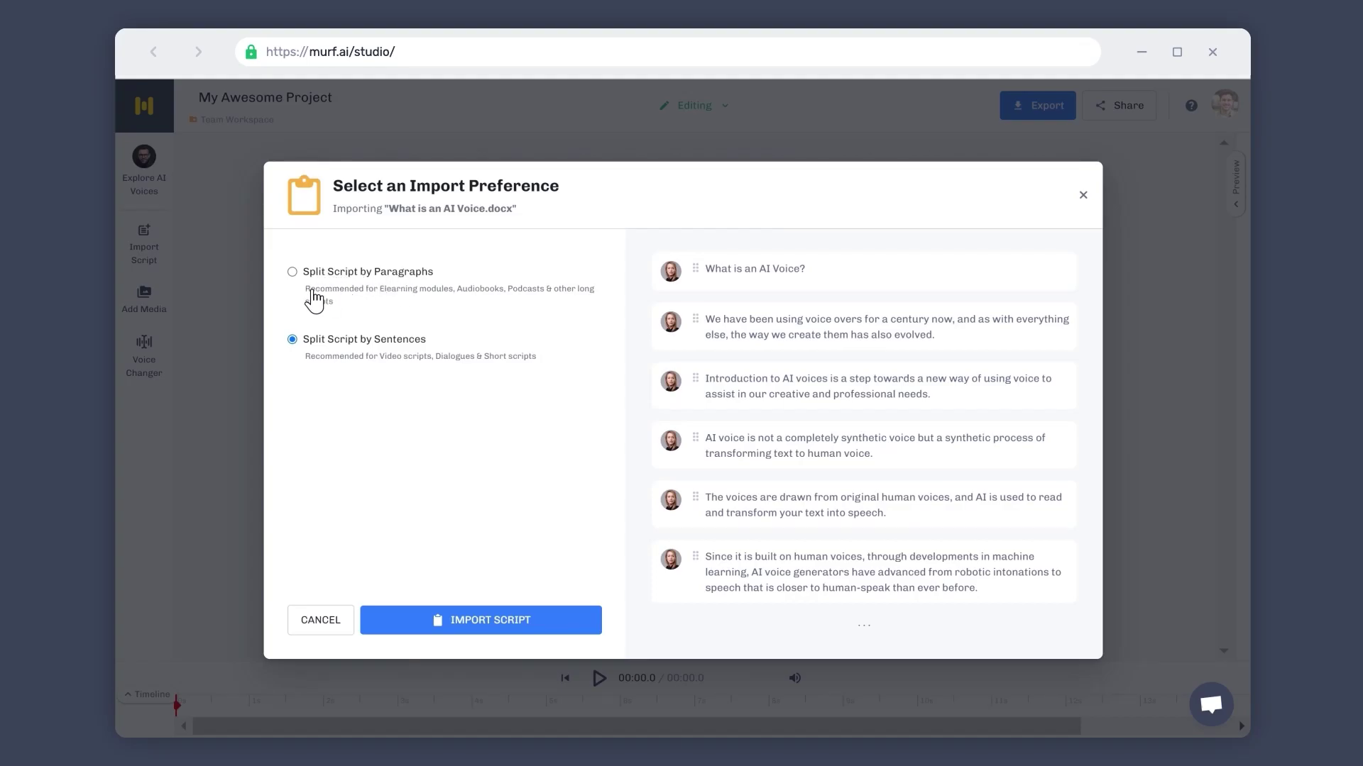
click(290, 275)
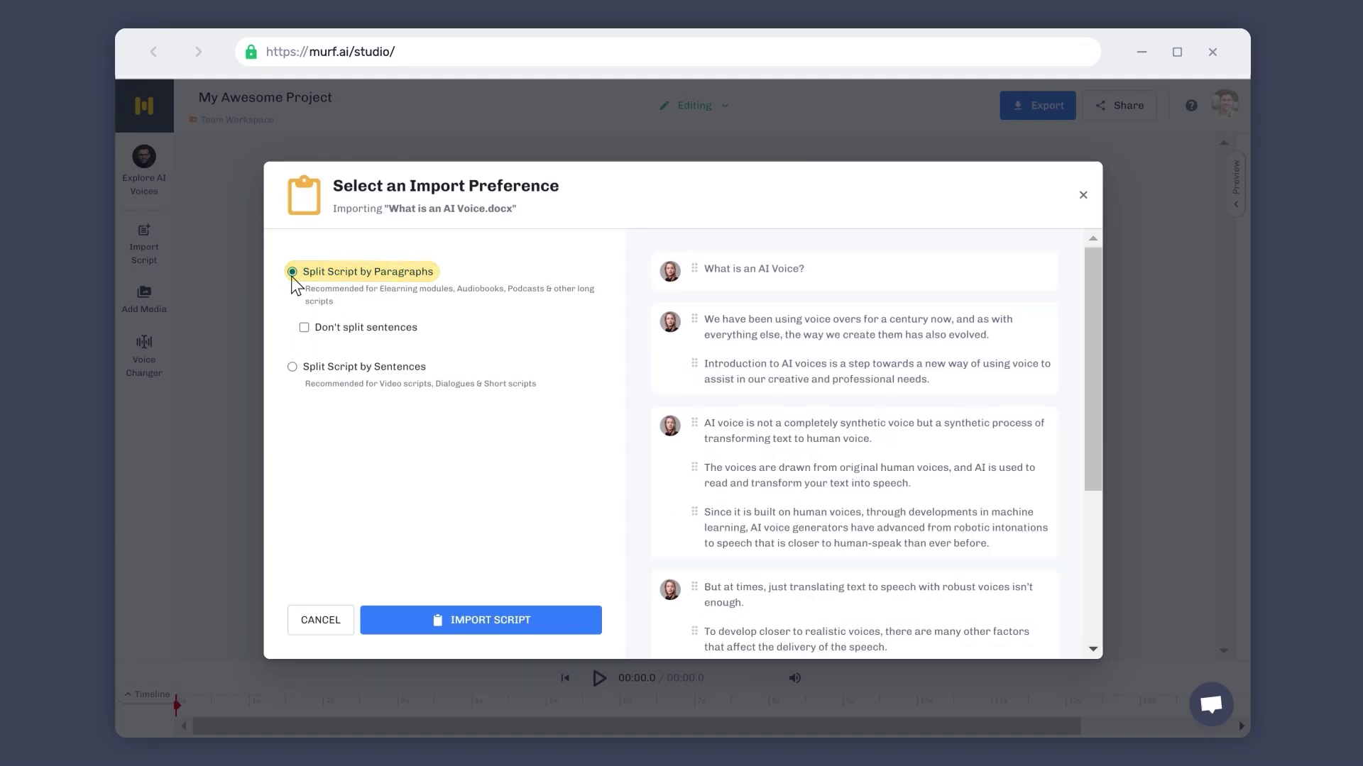
click(292, 368)
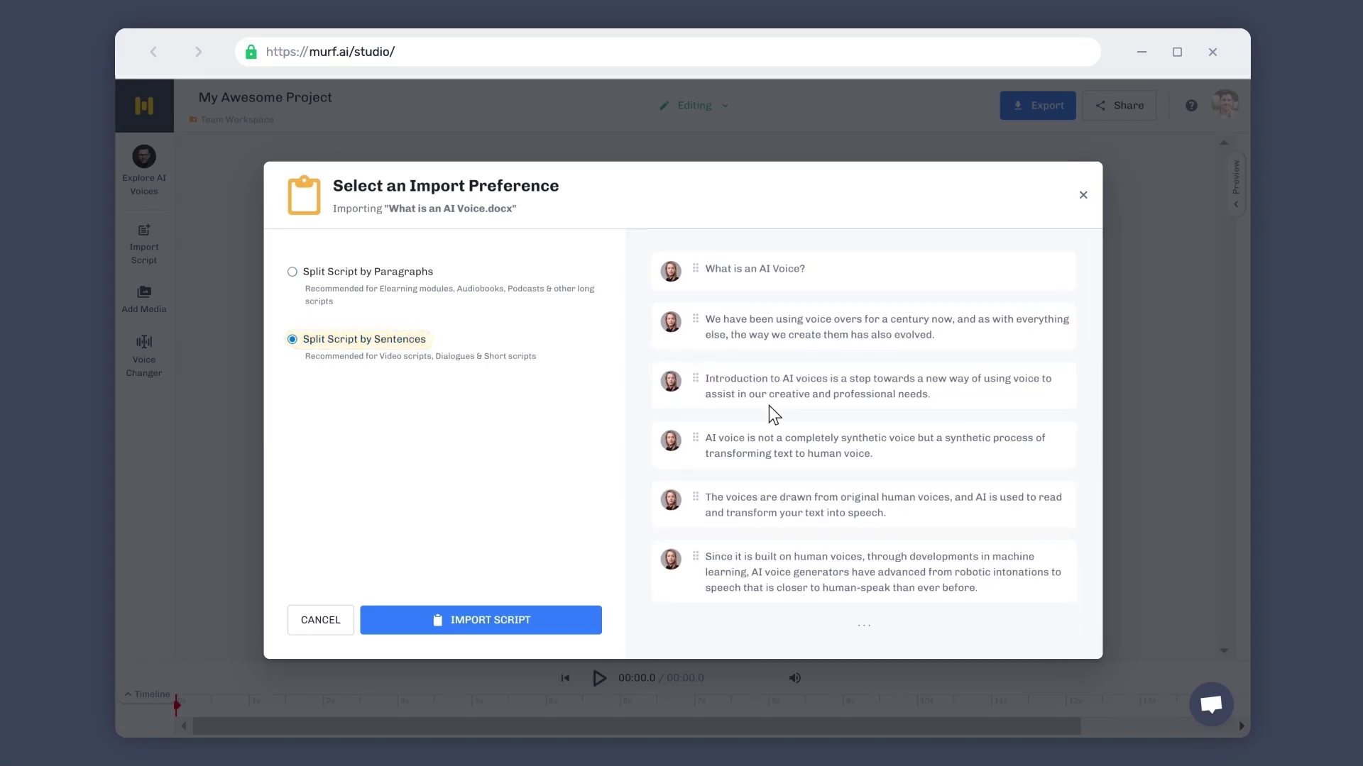
click(291, 274)
click(434, 623)
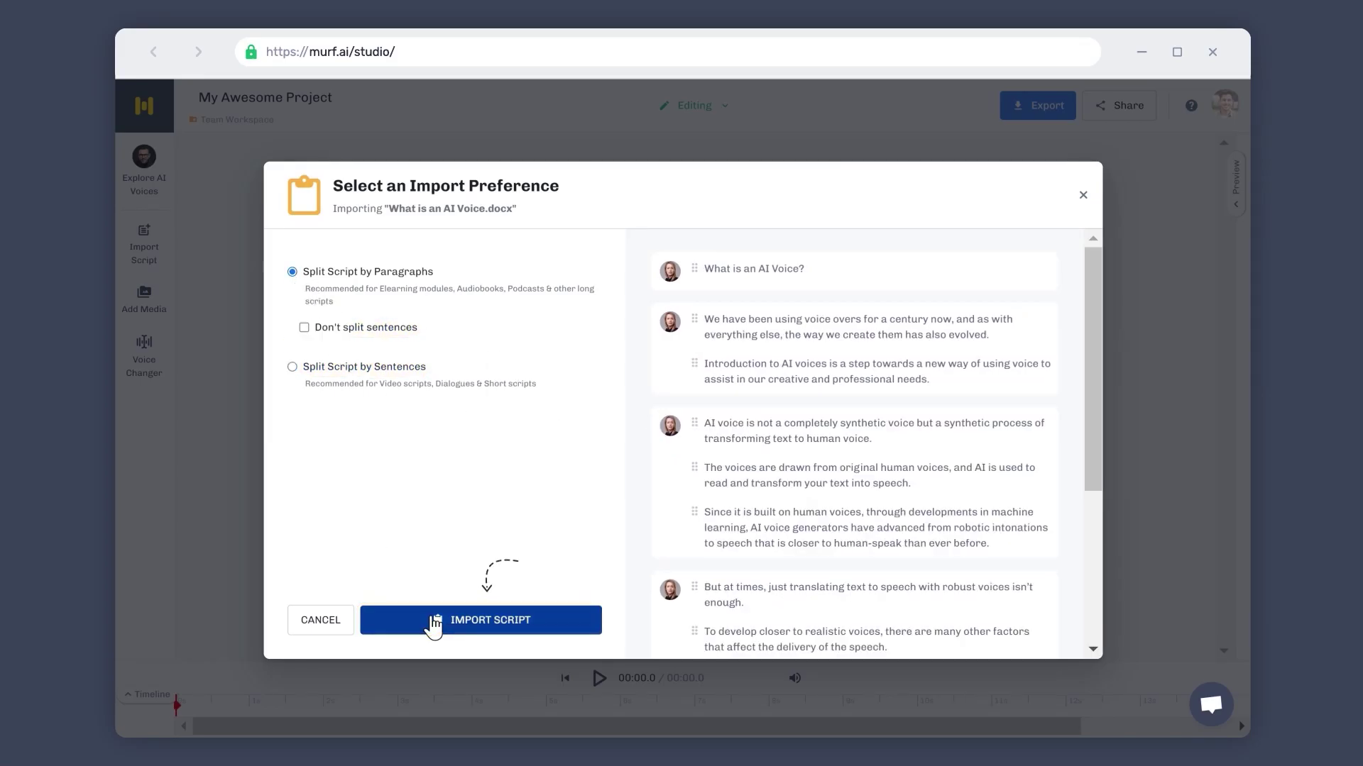
scroll(600, 539, up, 3)
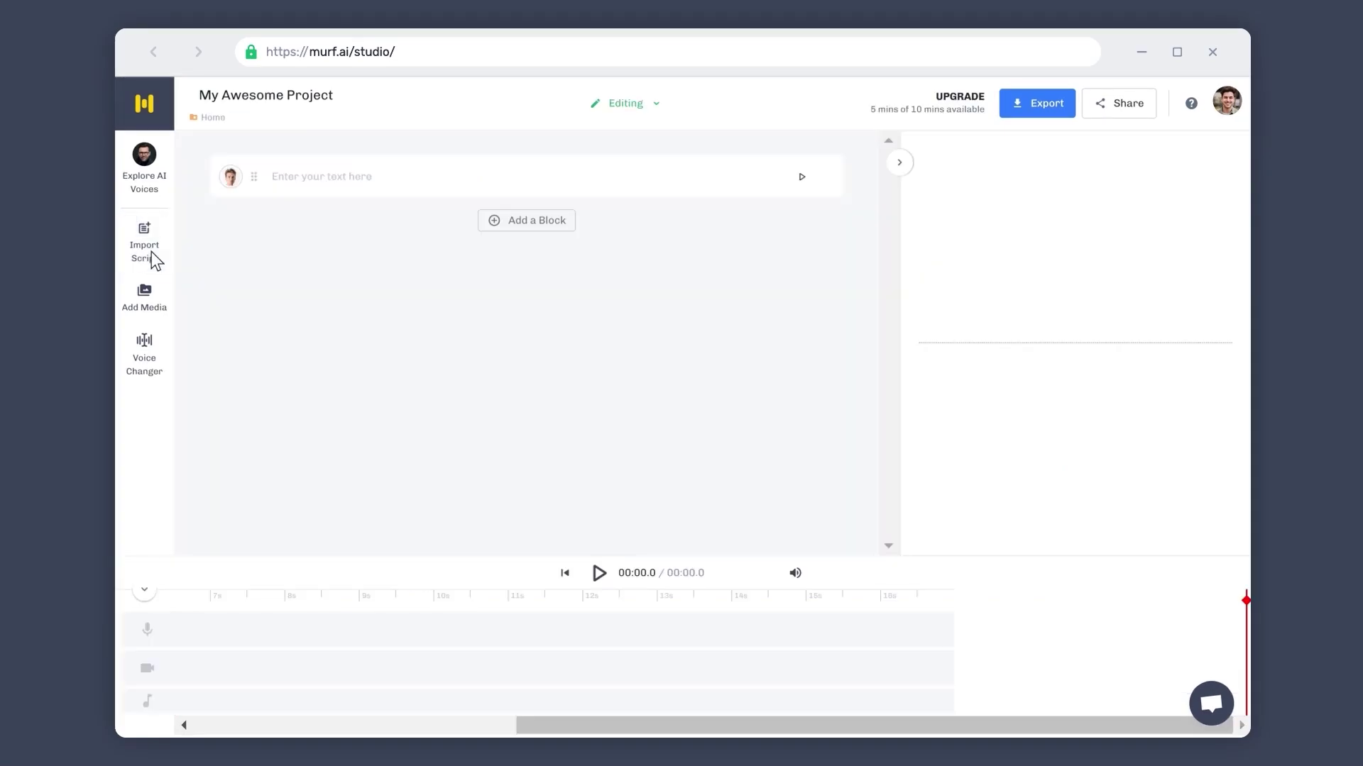
- Import the captions-example.srt subtitle file as a script
click(151, 252)
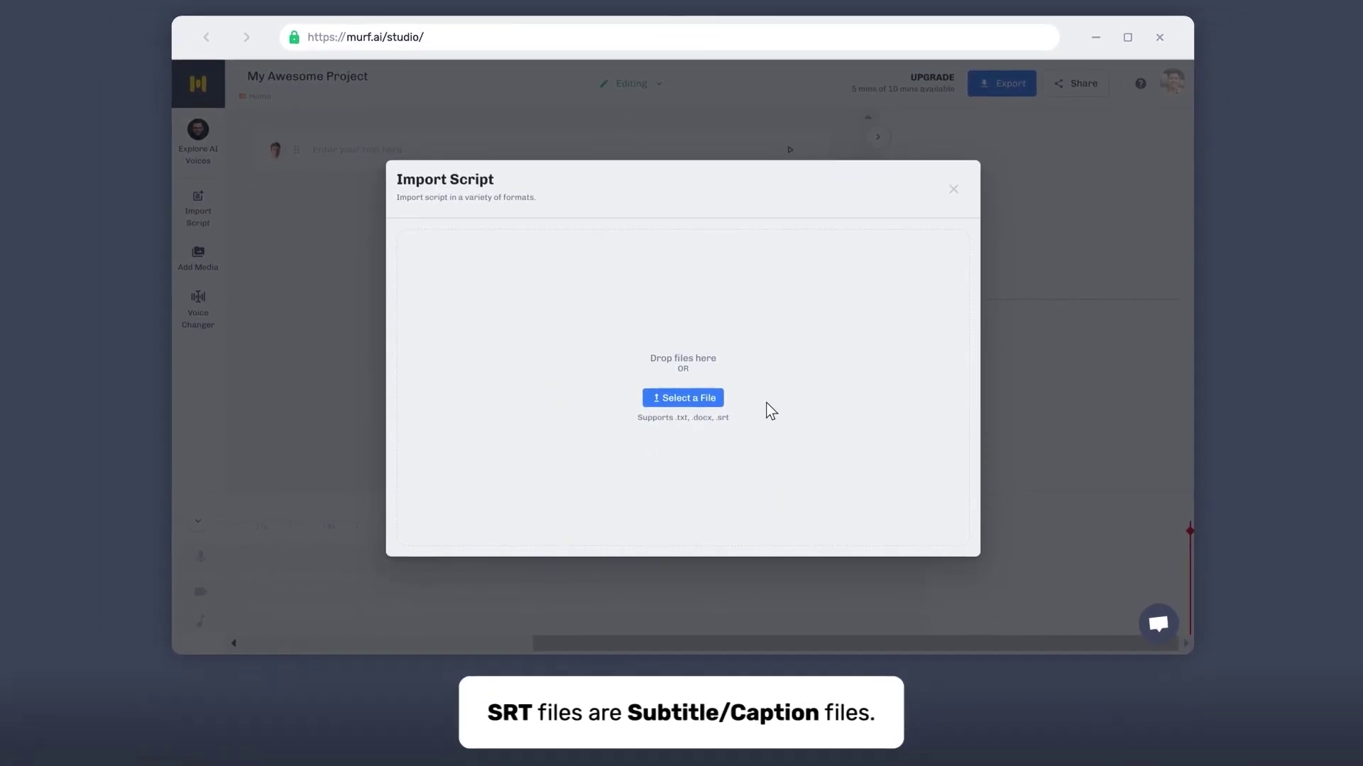
click(713, 395)
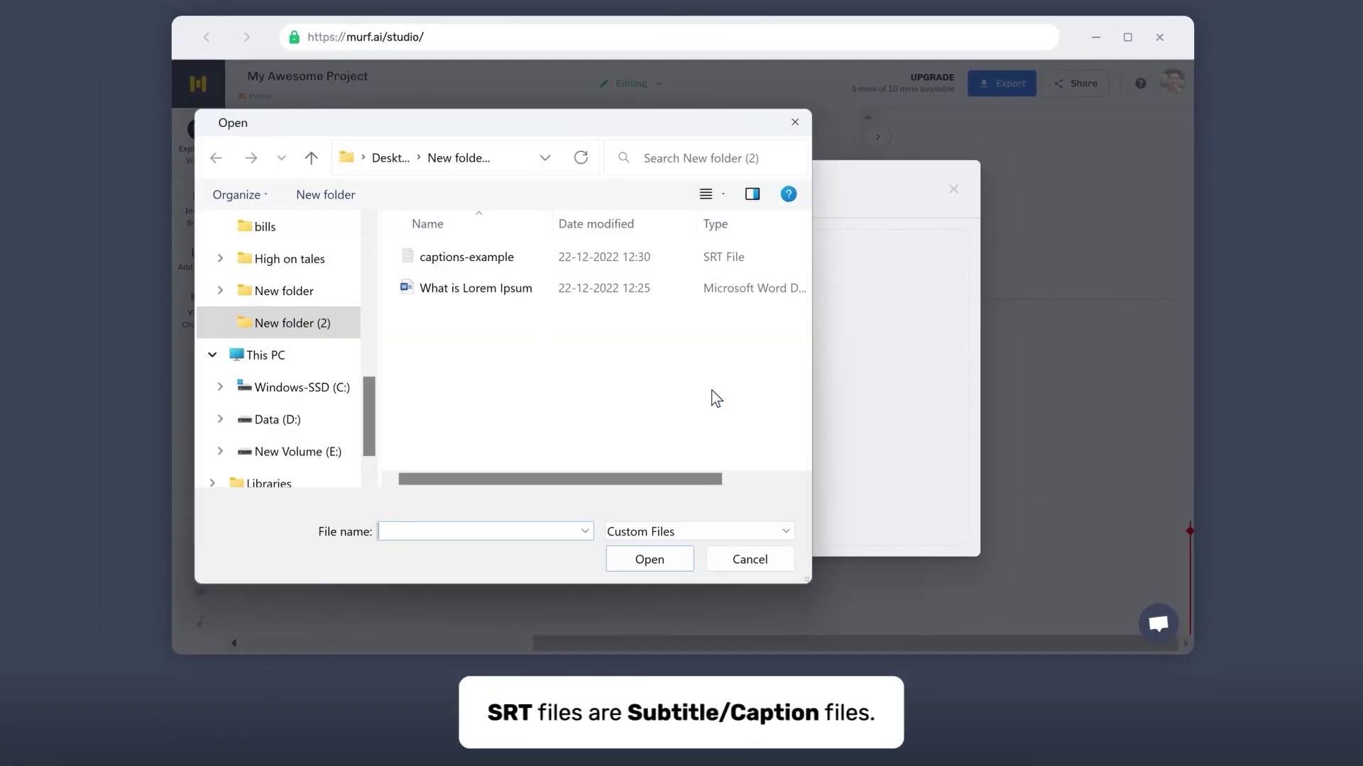
click(569, 264)
click(648, 561)
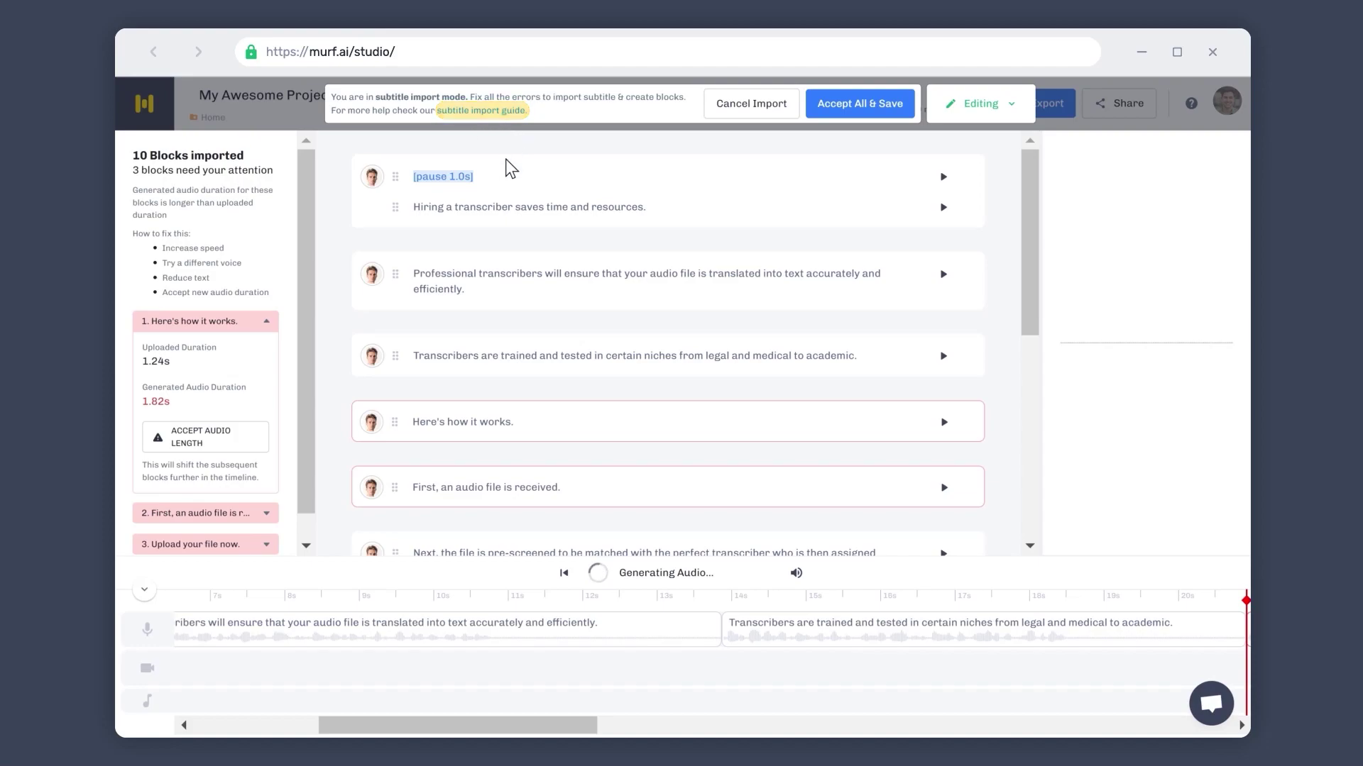
- Inspect the first three subtitle blocks and their timeline clips, then bring up a block's voice choices
click(499, 206)
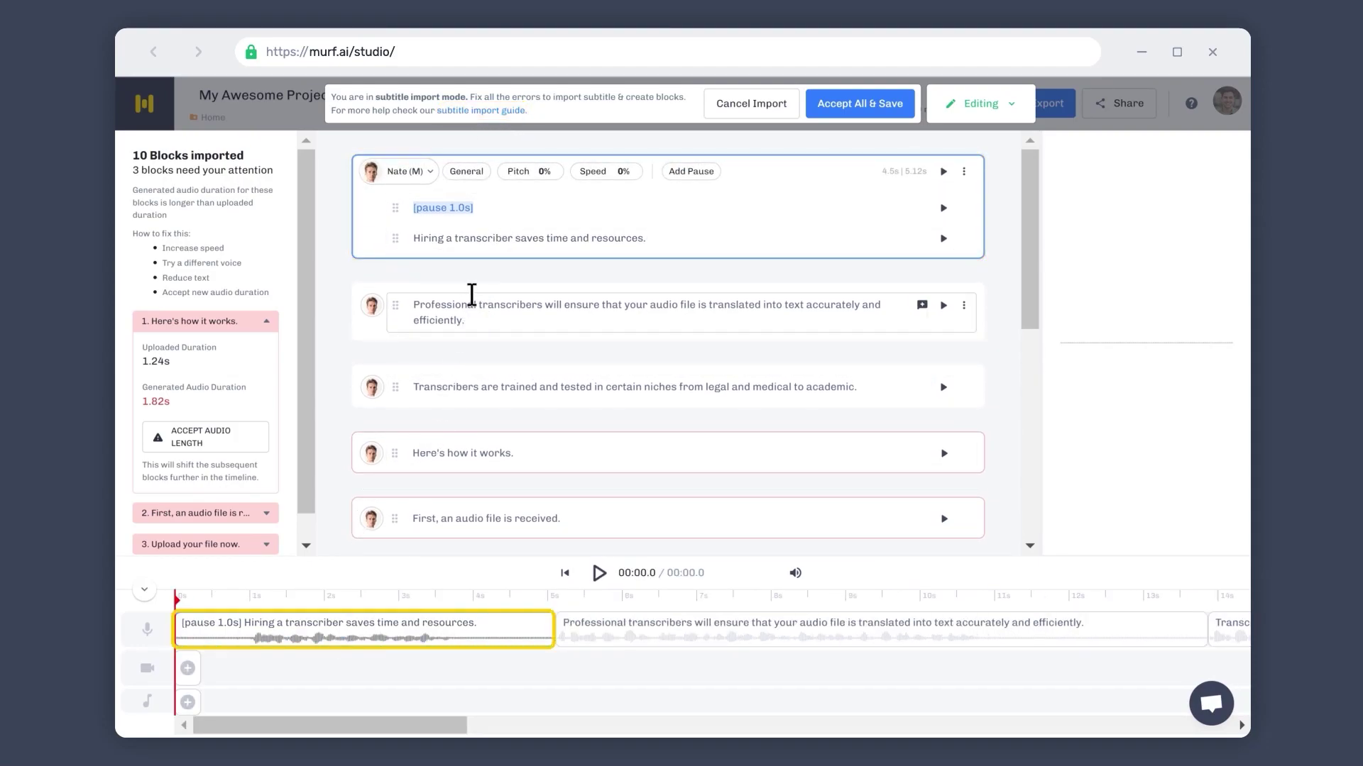
click(475, 309)
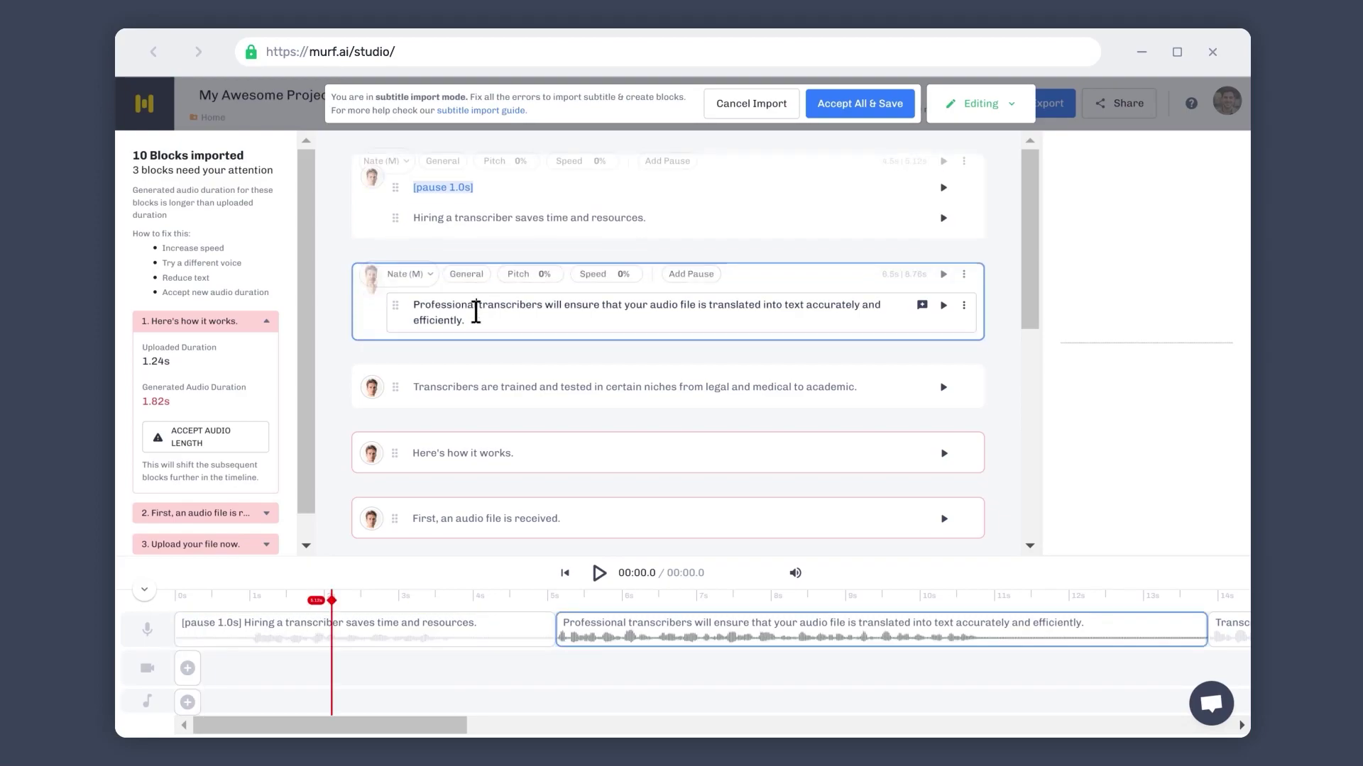
click(482, 387)
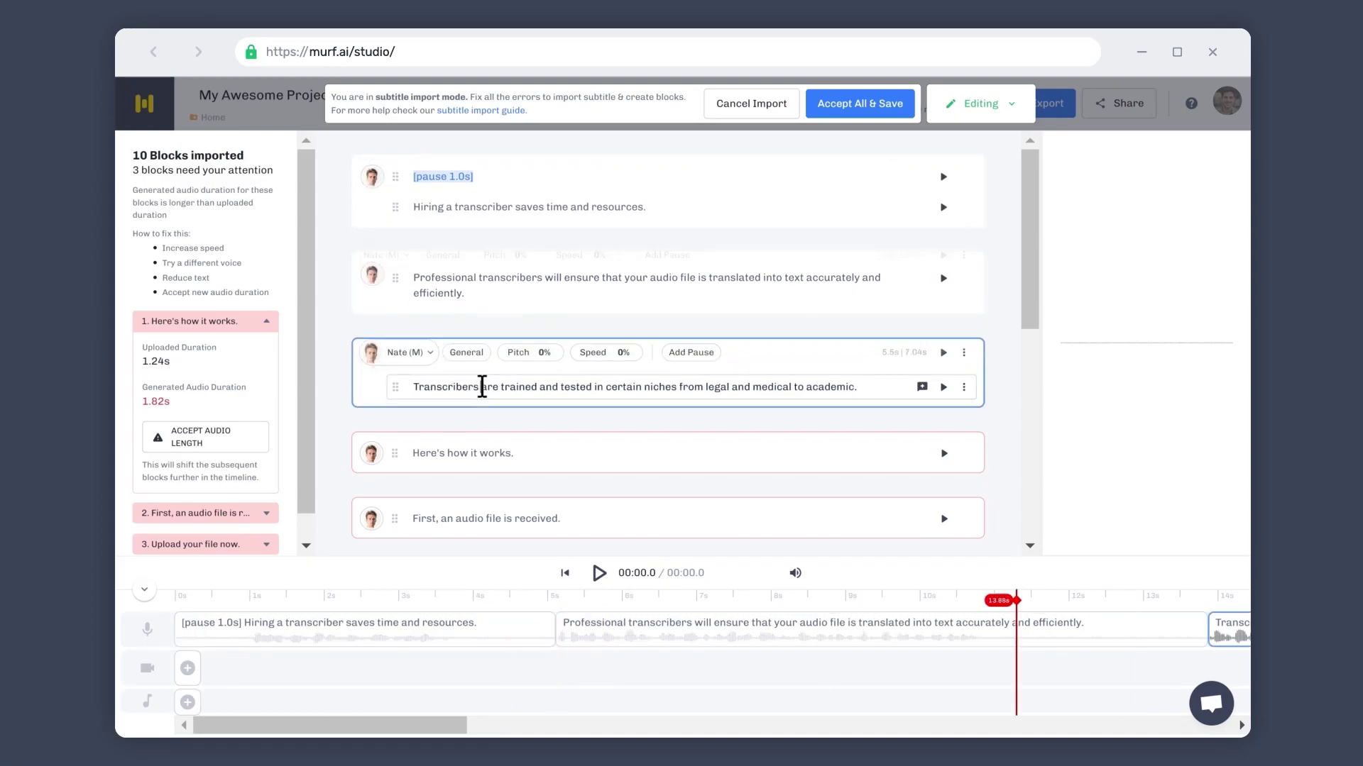
click(1149, 623)
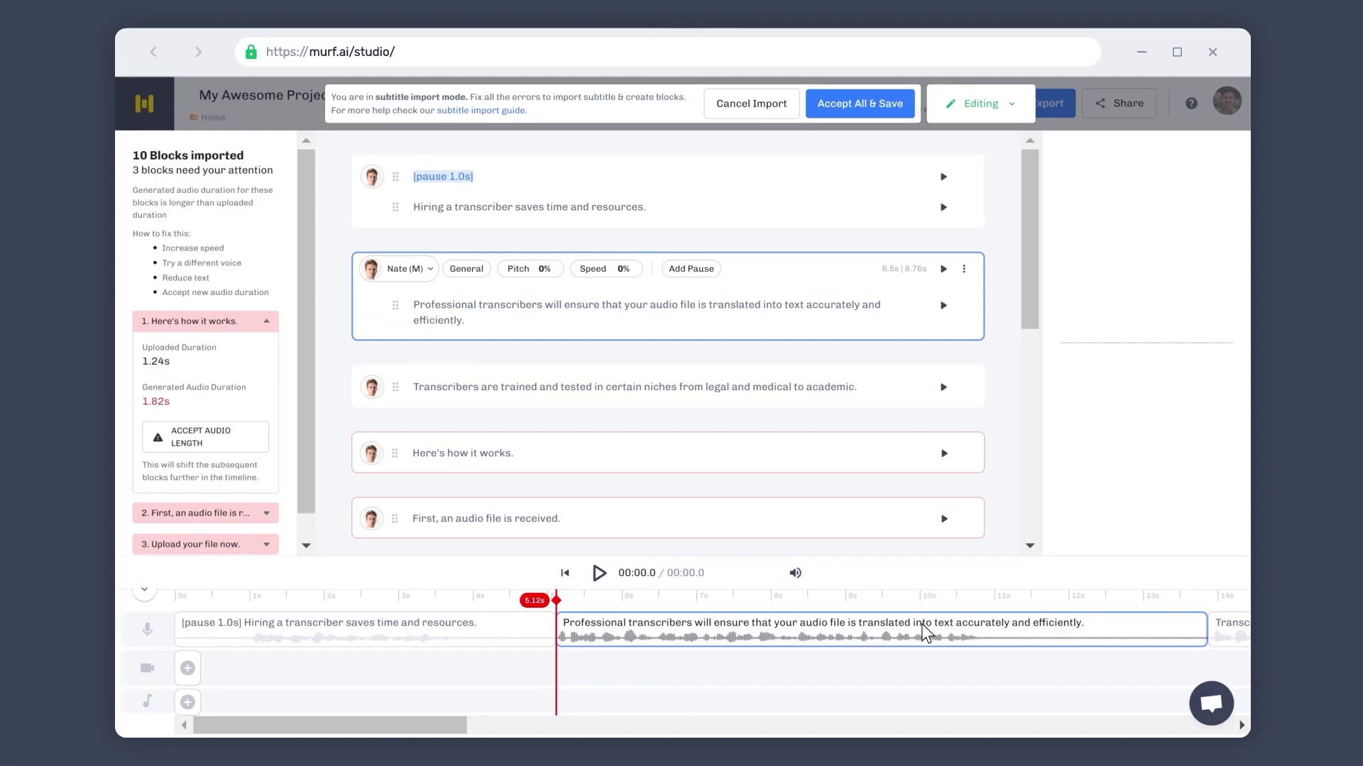
click(505, 632)
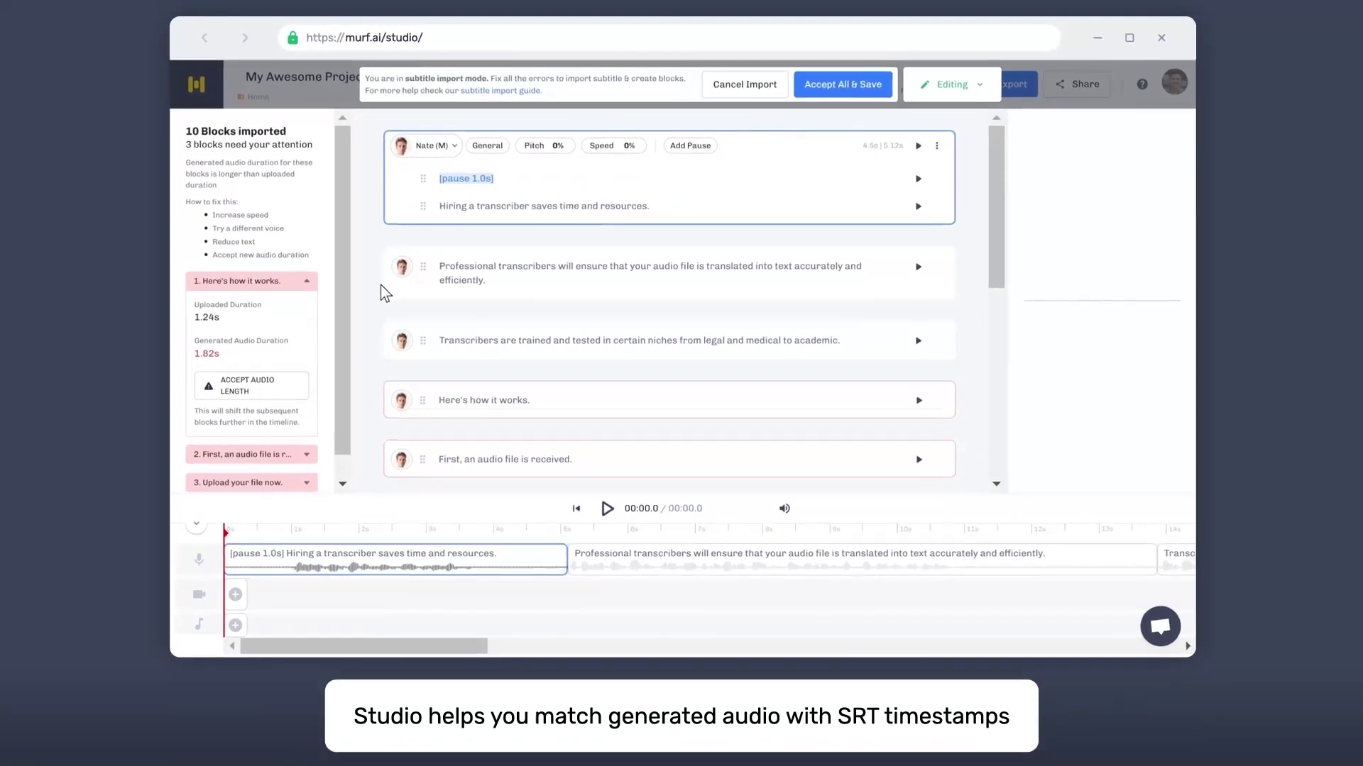
click(403, 267)
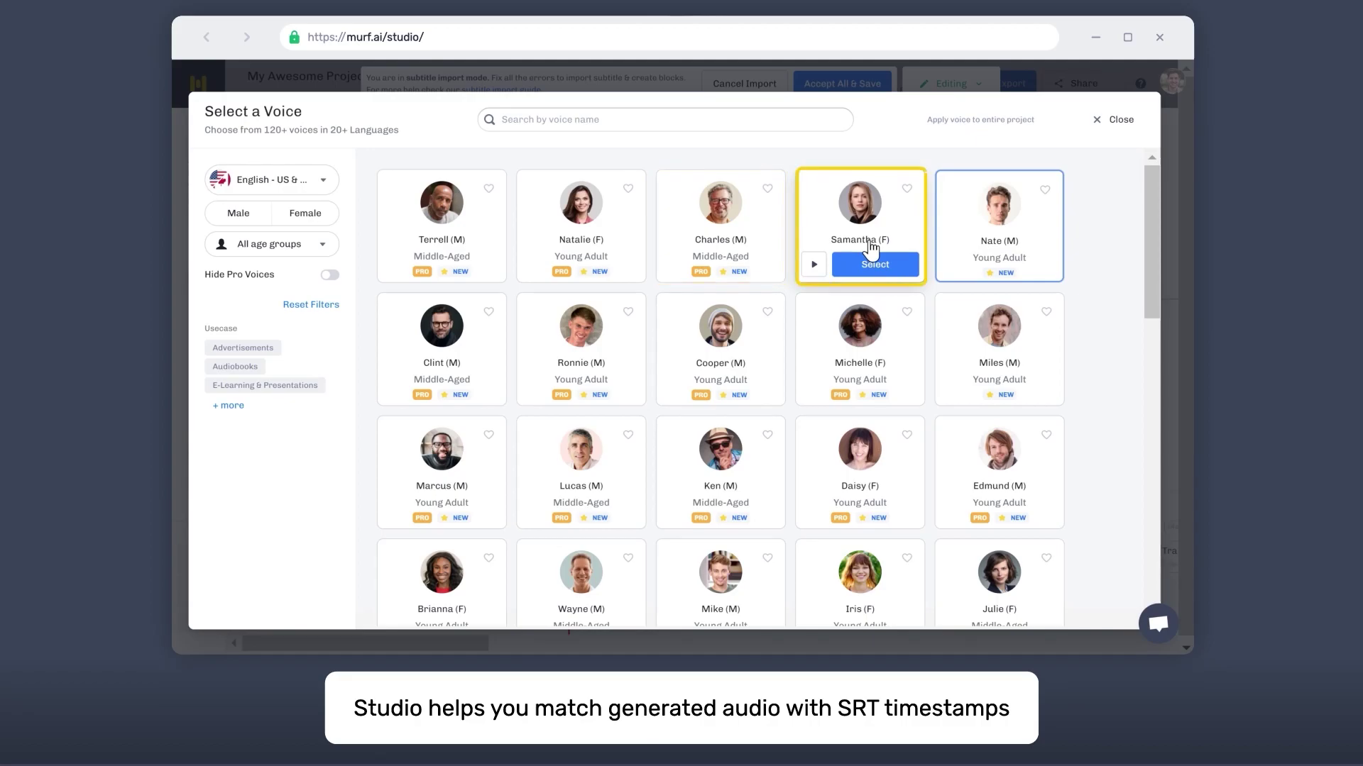
- Give the transcribers block Samantha's voice; set 'Here's how it works.' to +34% speed and shorten it
click(866, 262)
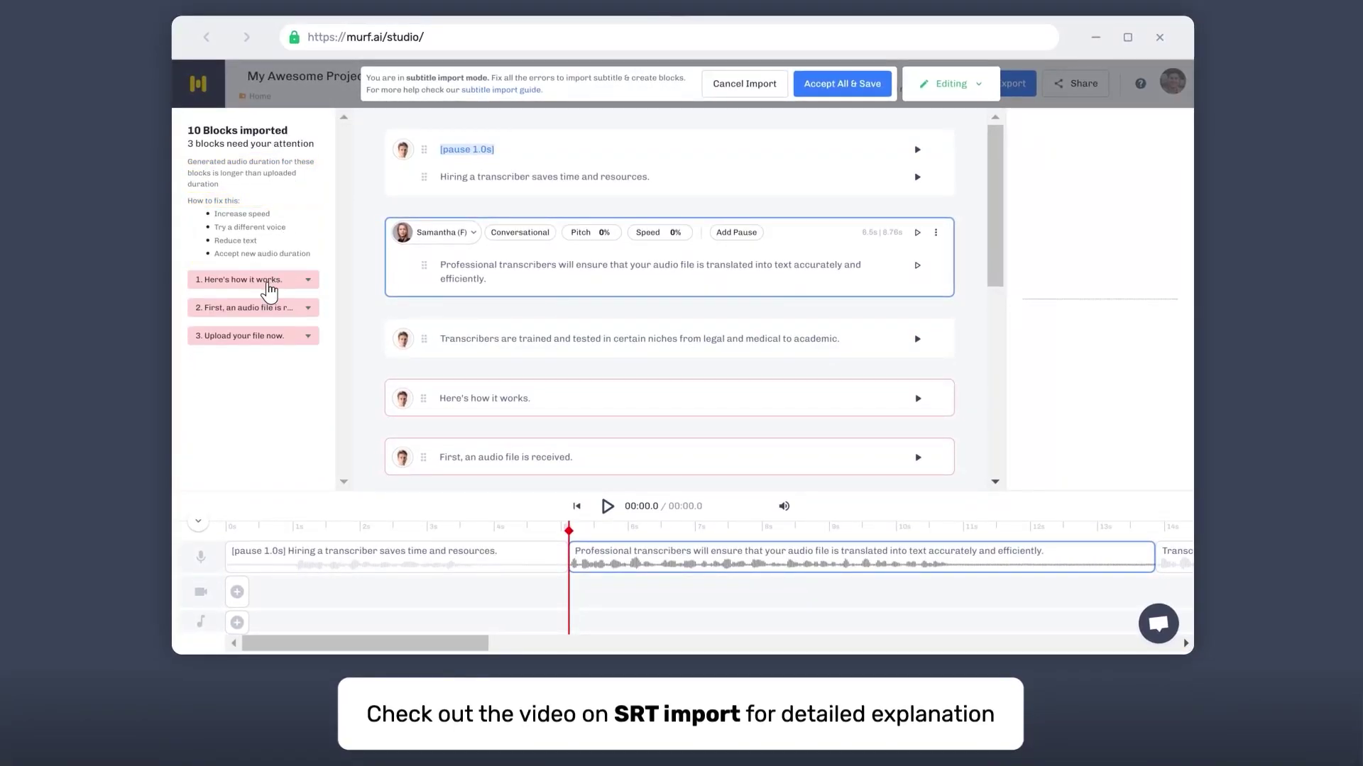
click(271, 284)
click(604, 270)
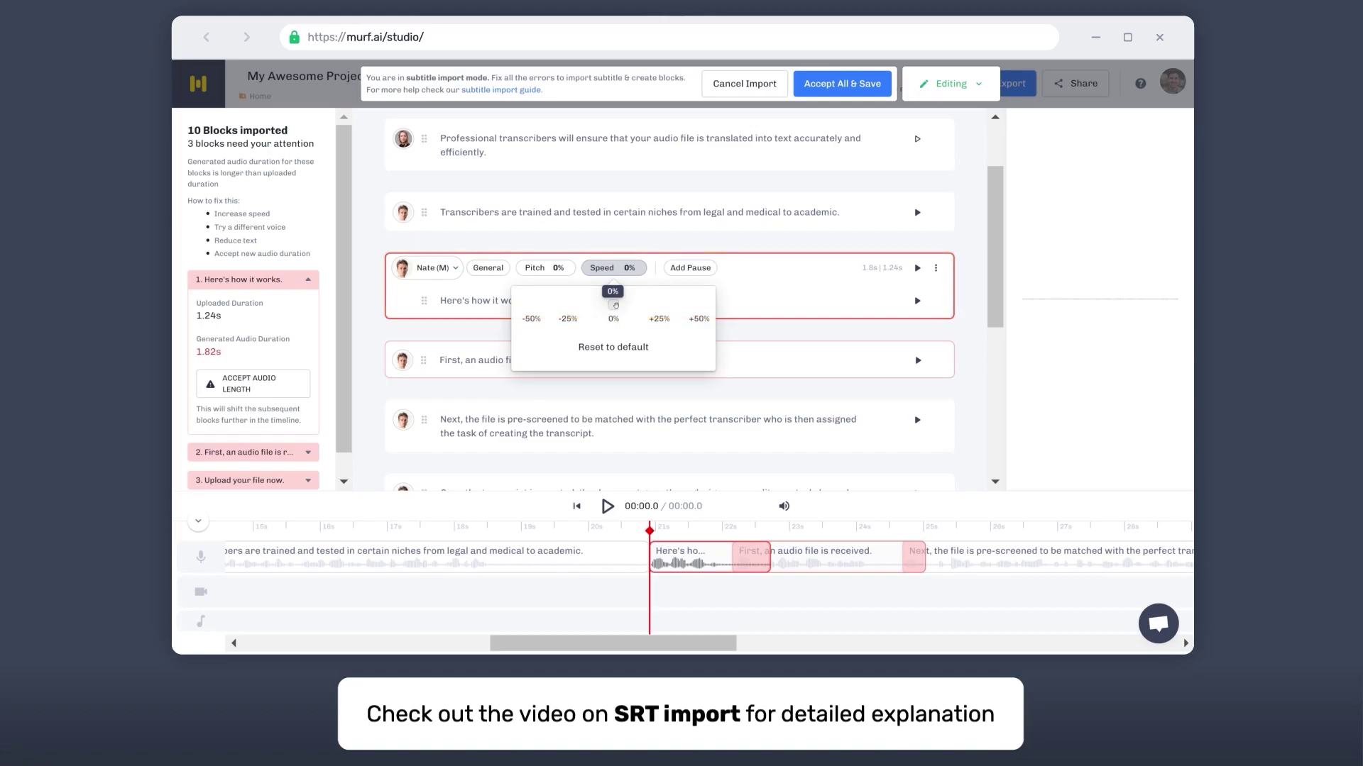
drag(613, 308, 674, 306)
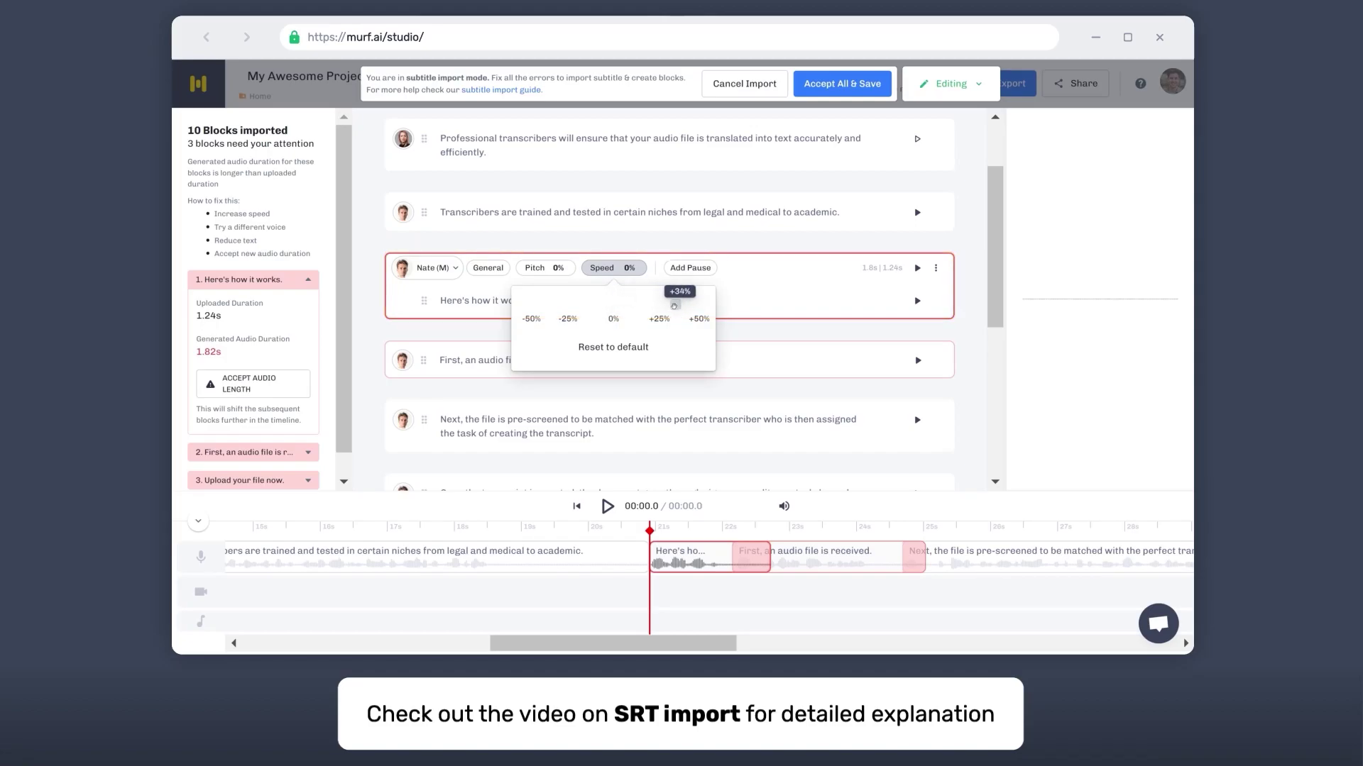
click(729, 298)
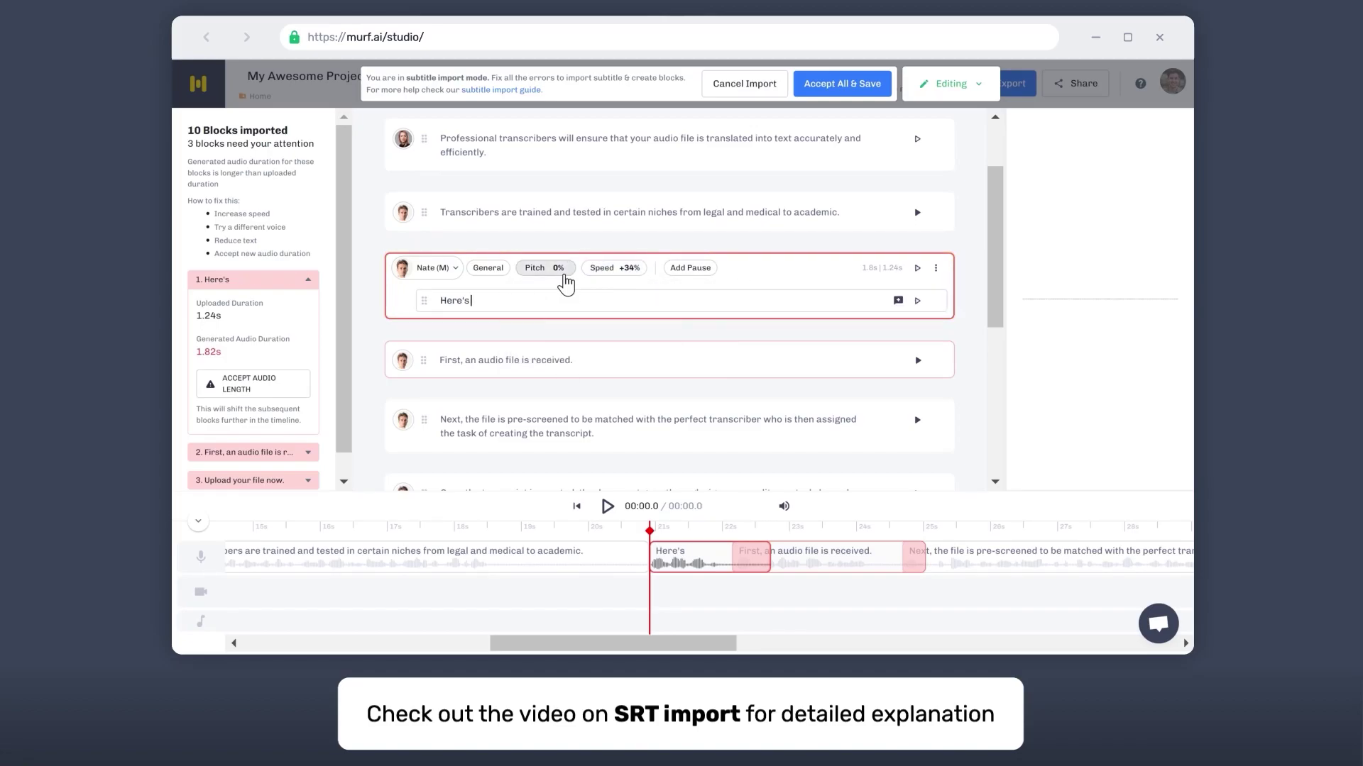
click(915, 270)
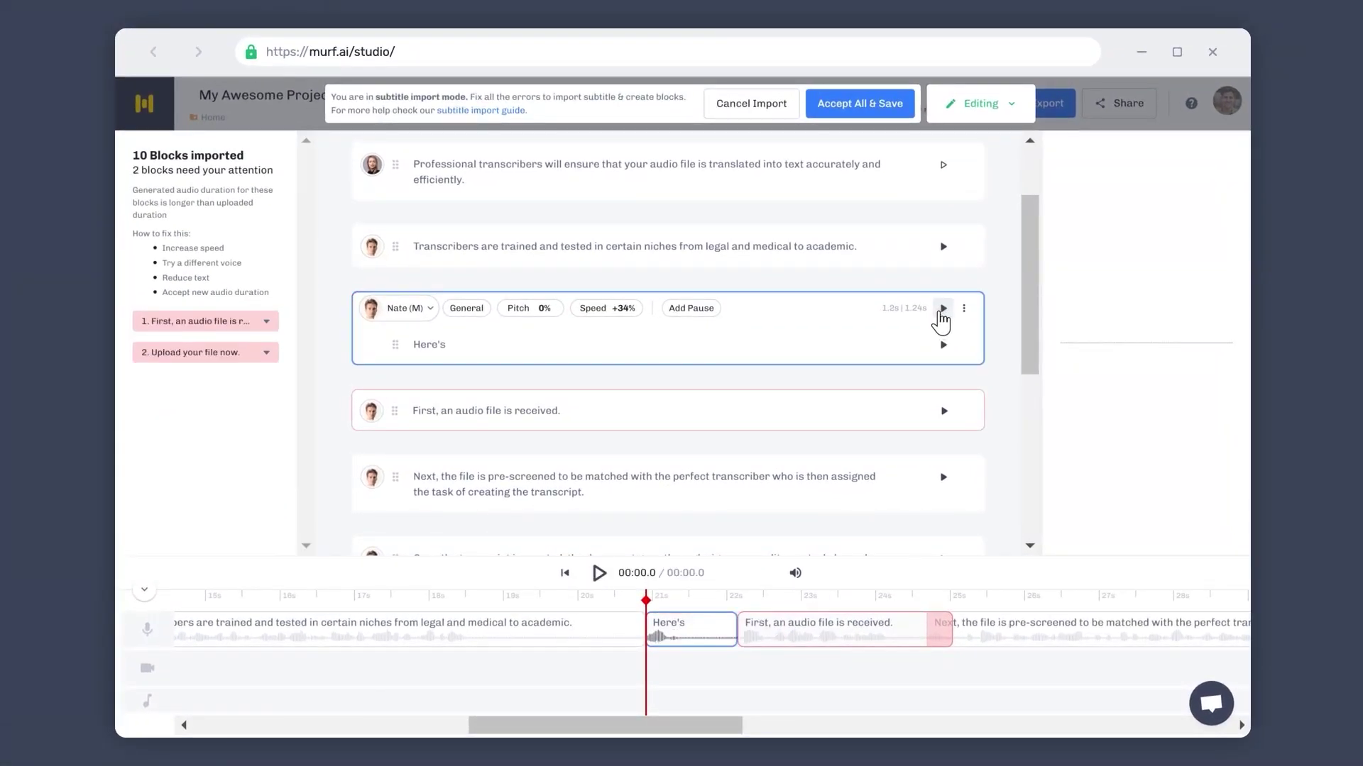
- Accept and save all imported subtitle blocks with their current durations
click(823, 121)
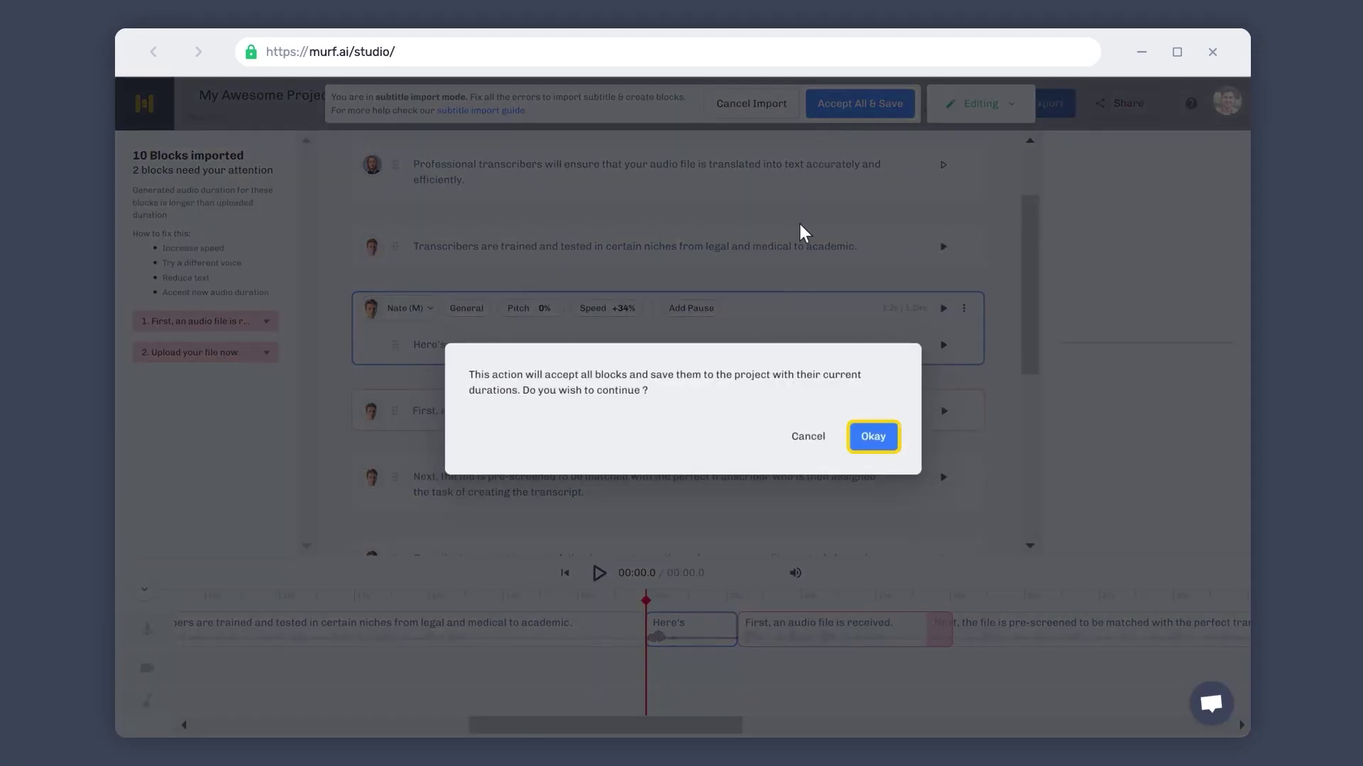
click(874, 443)
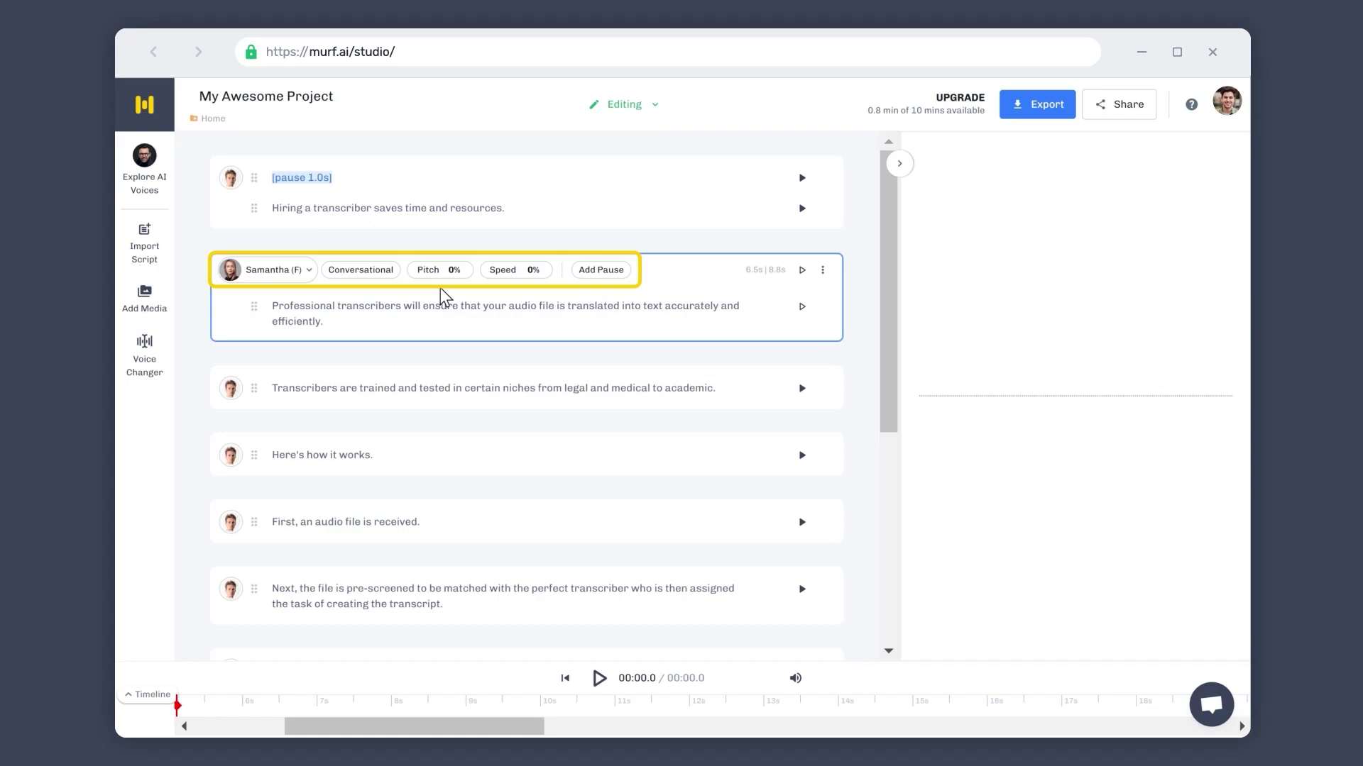
- Give the Samantha block Luxury style, +10% pitch and +6% speed
click(383, 275)
click(362, 365)
click(403, 270)
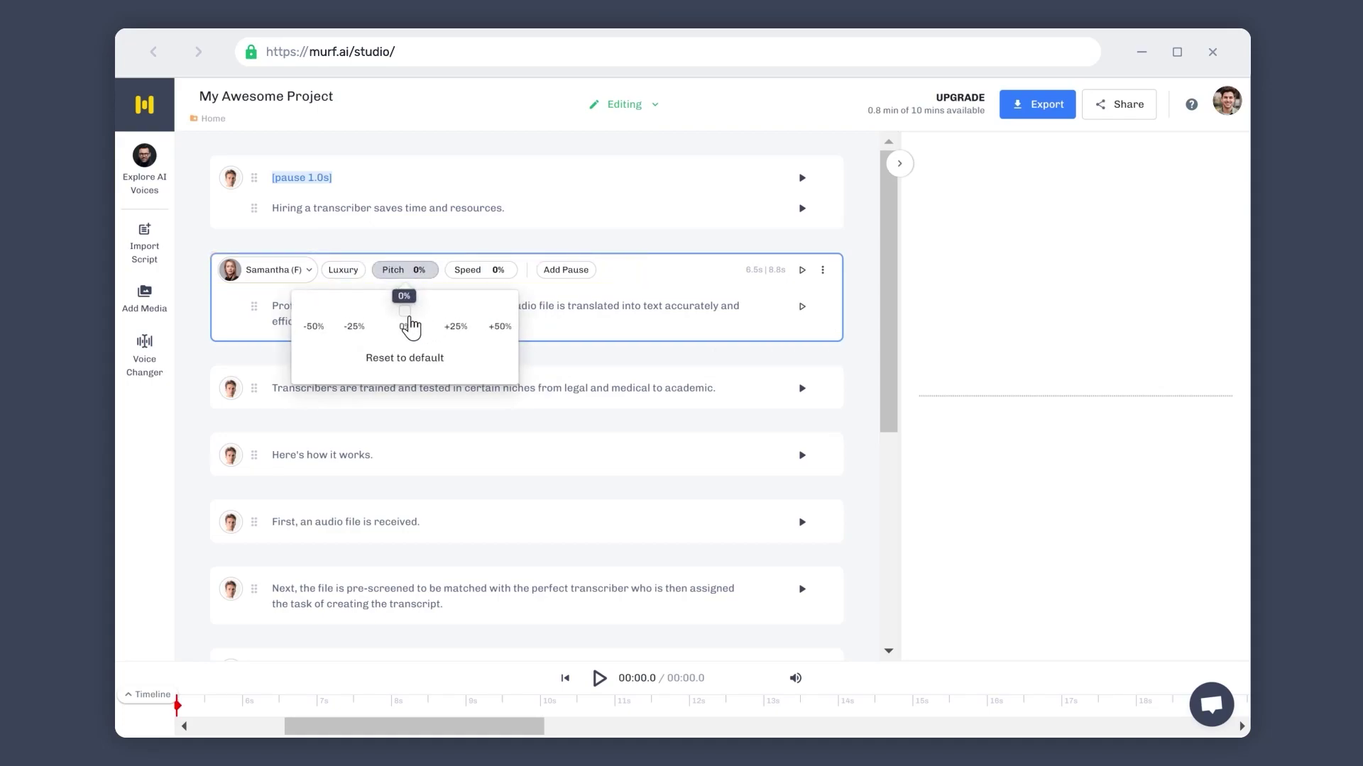
drag(406, 313, 489, 310)
click(479, 270)
- Add a weak 0.5s pause at the block's end and download the voice-only MP3
click(565, 269)
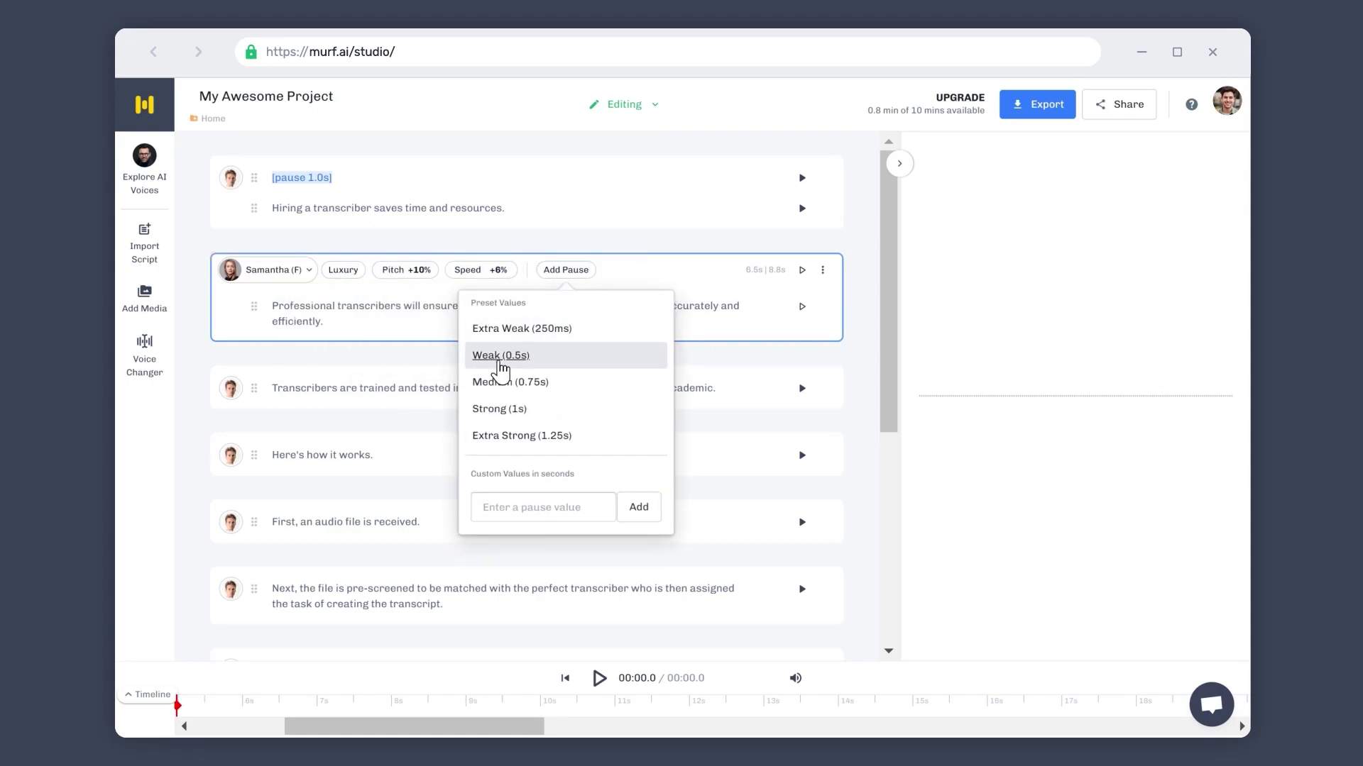
click(500, 355)
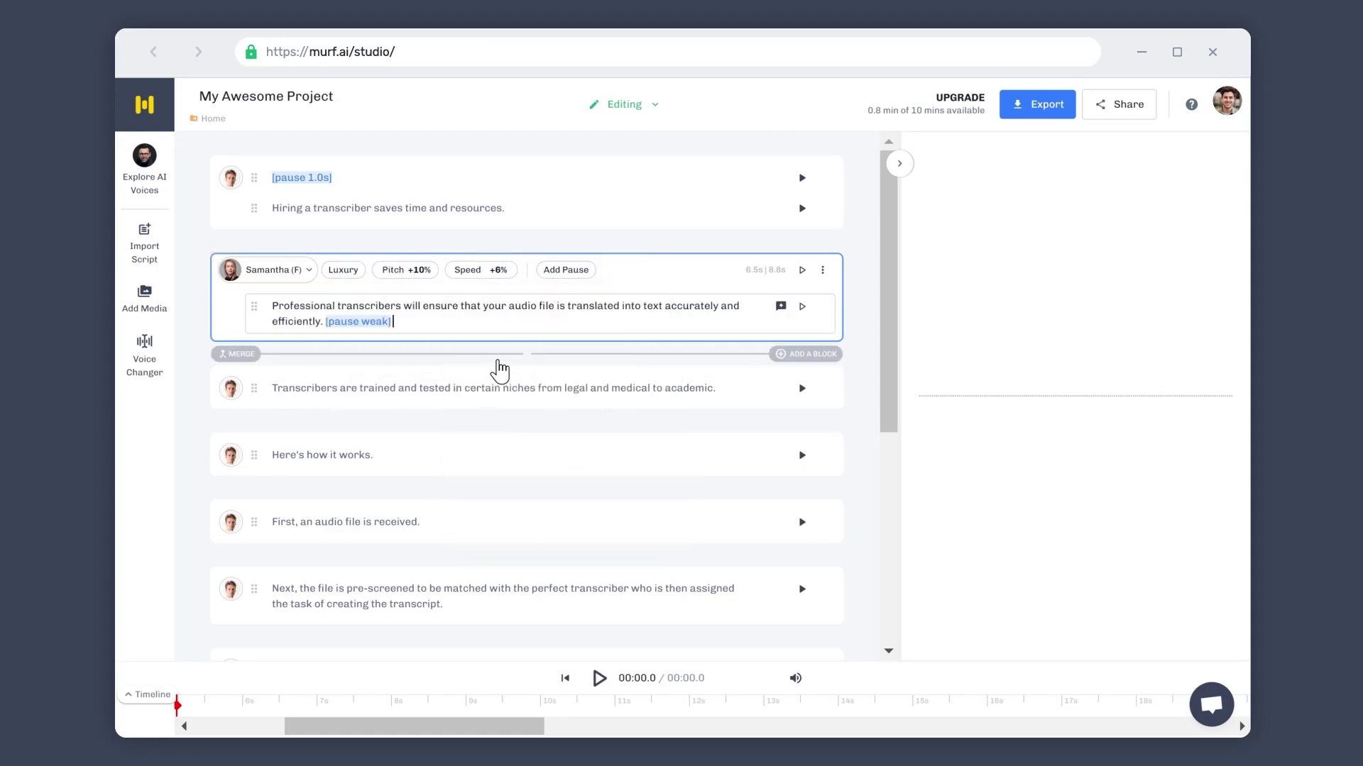
click(1030, 115)
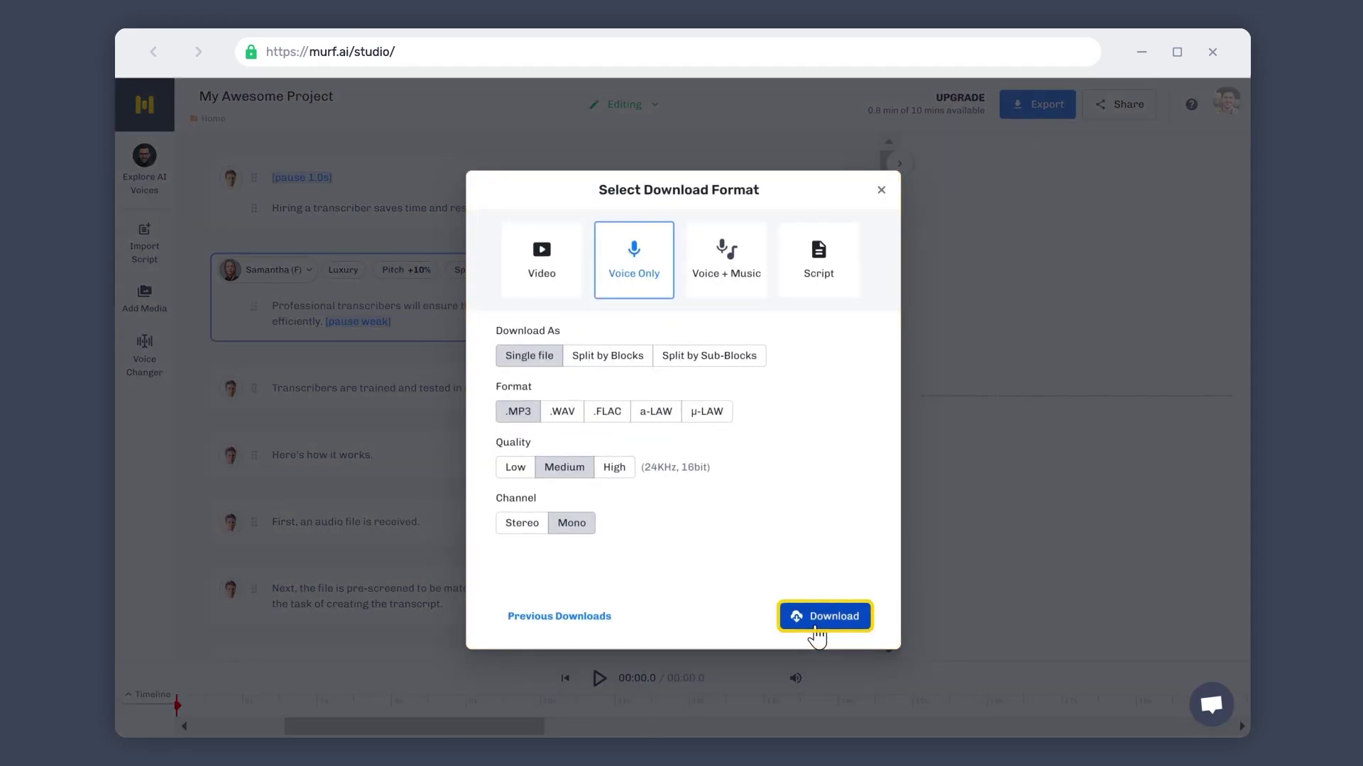
click(816, 625)
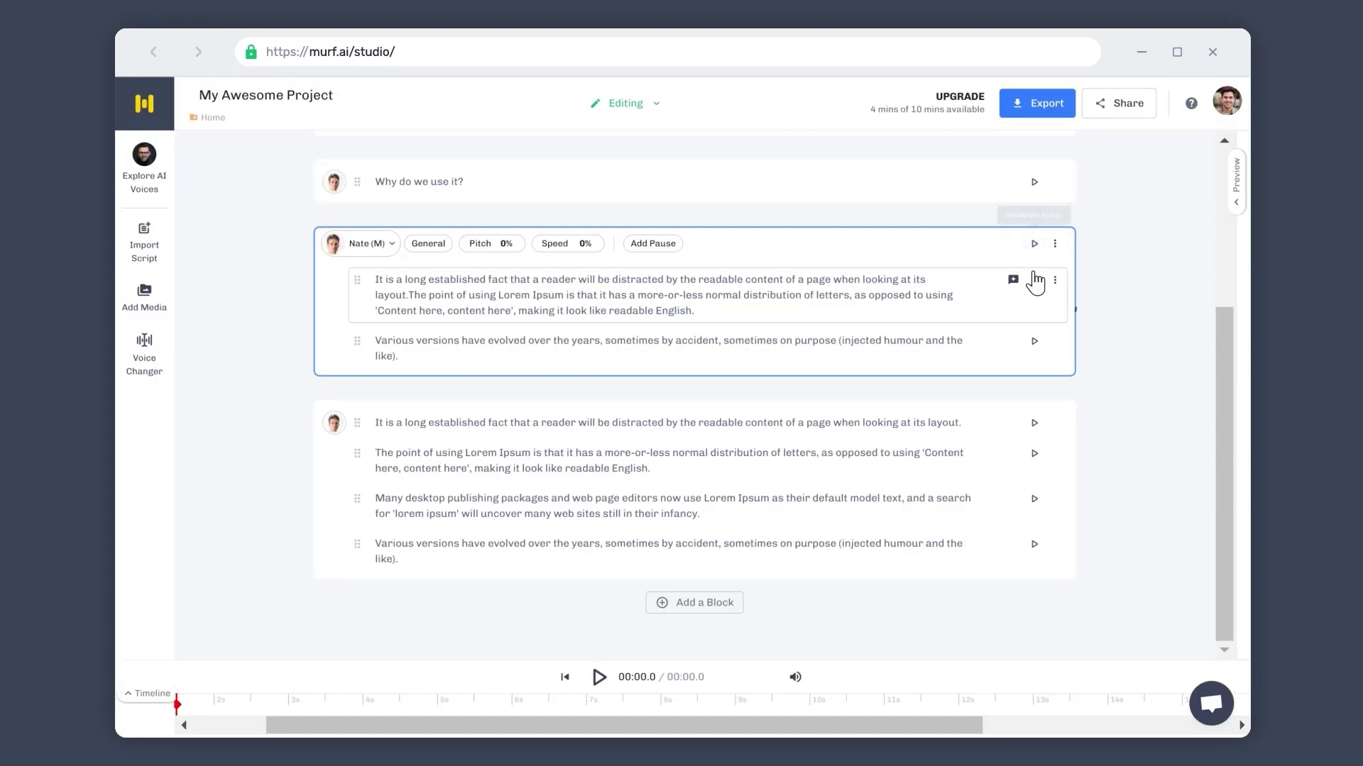
- Generate audio for the two lorem ipsum sentences, then play the project to build the rest
click(1034, 283)
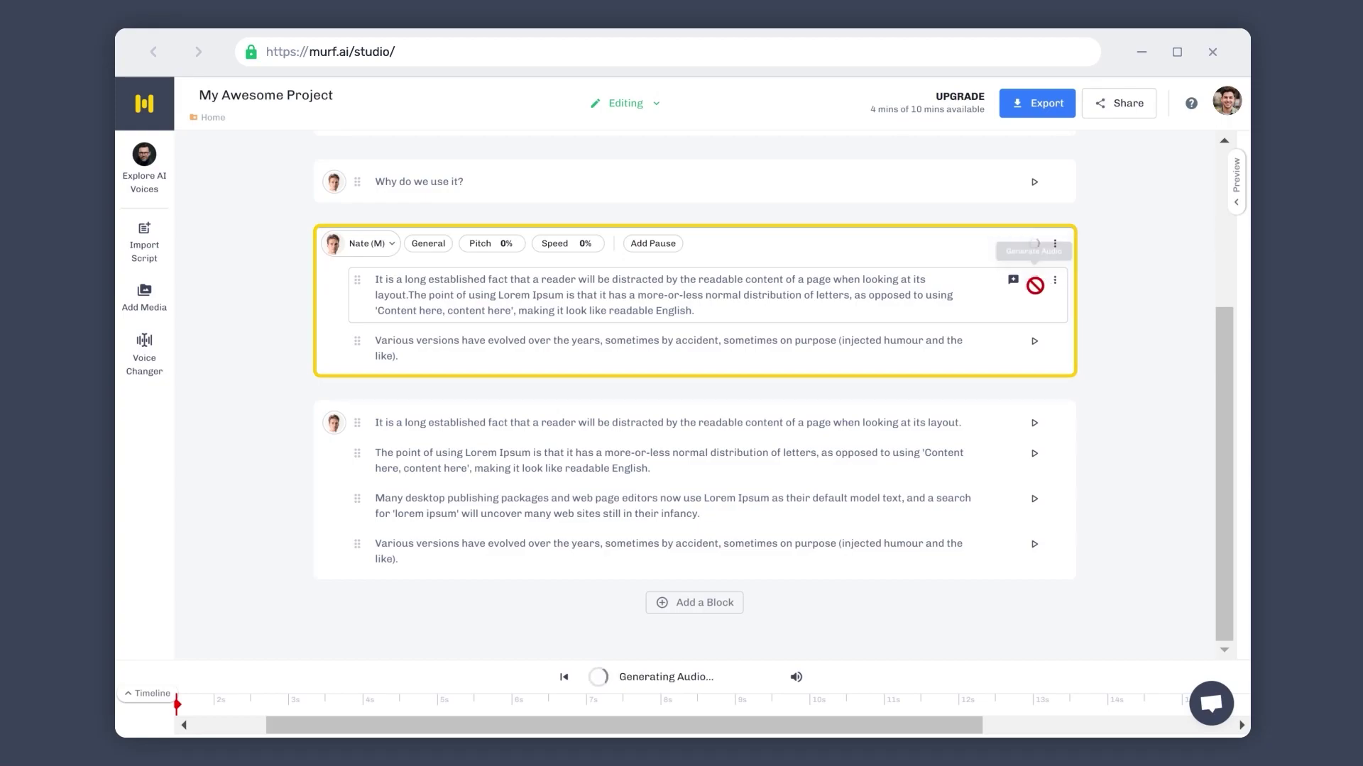
click(1033, 344)
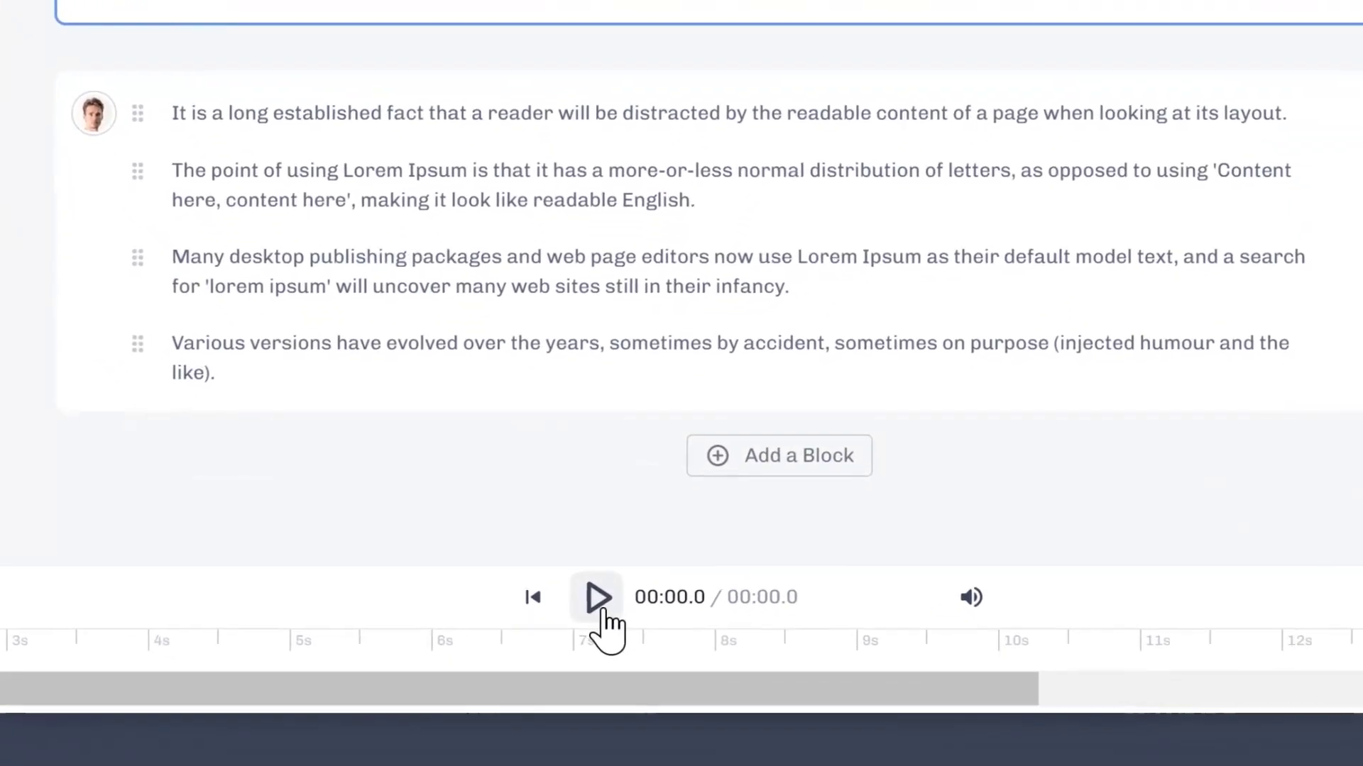
click(602, 609)
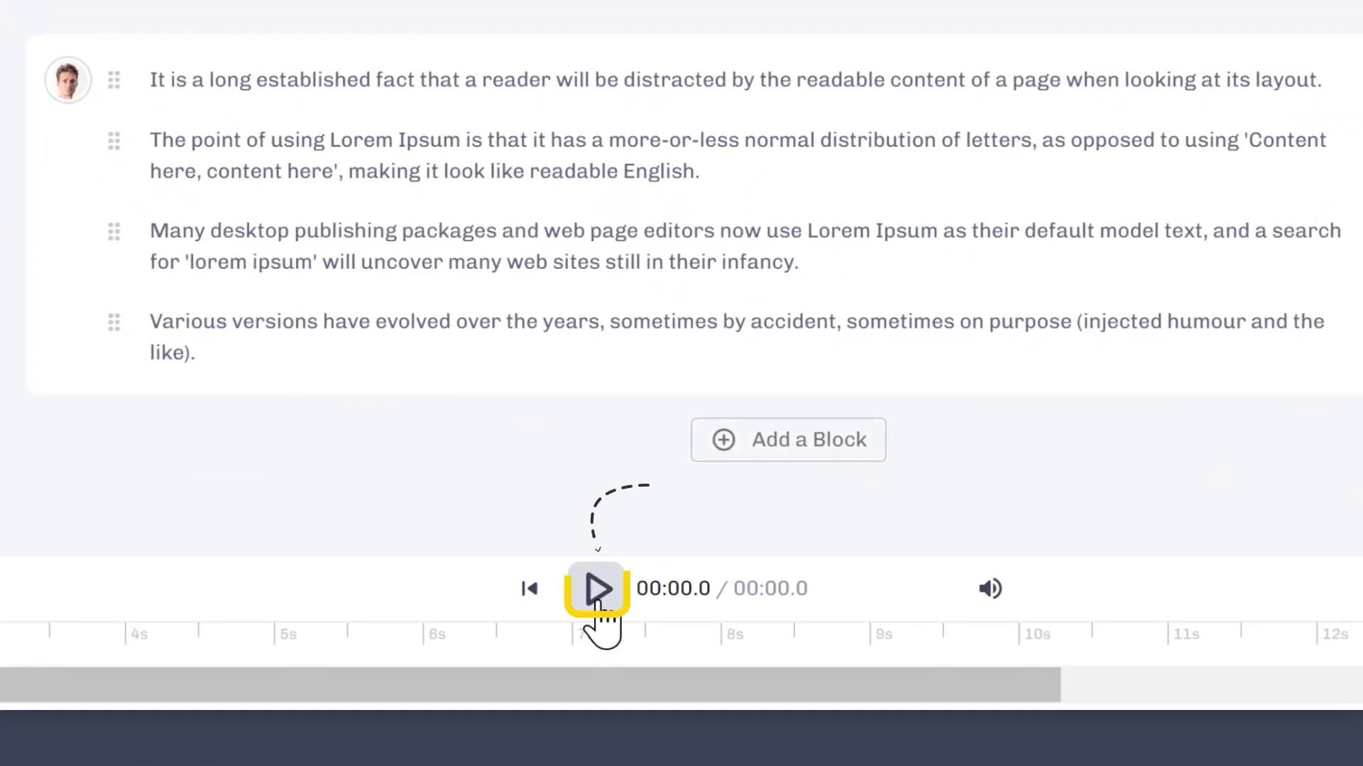
click(598, 590)
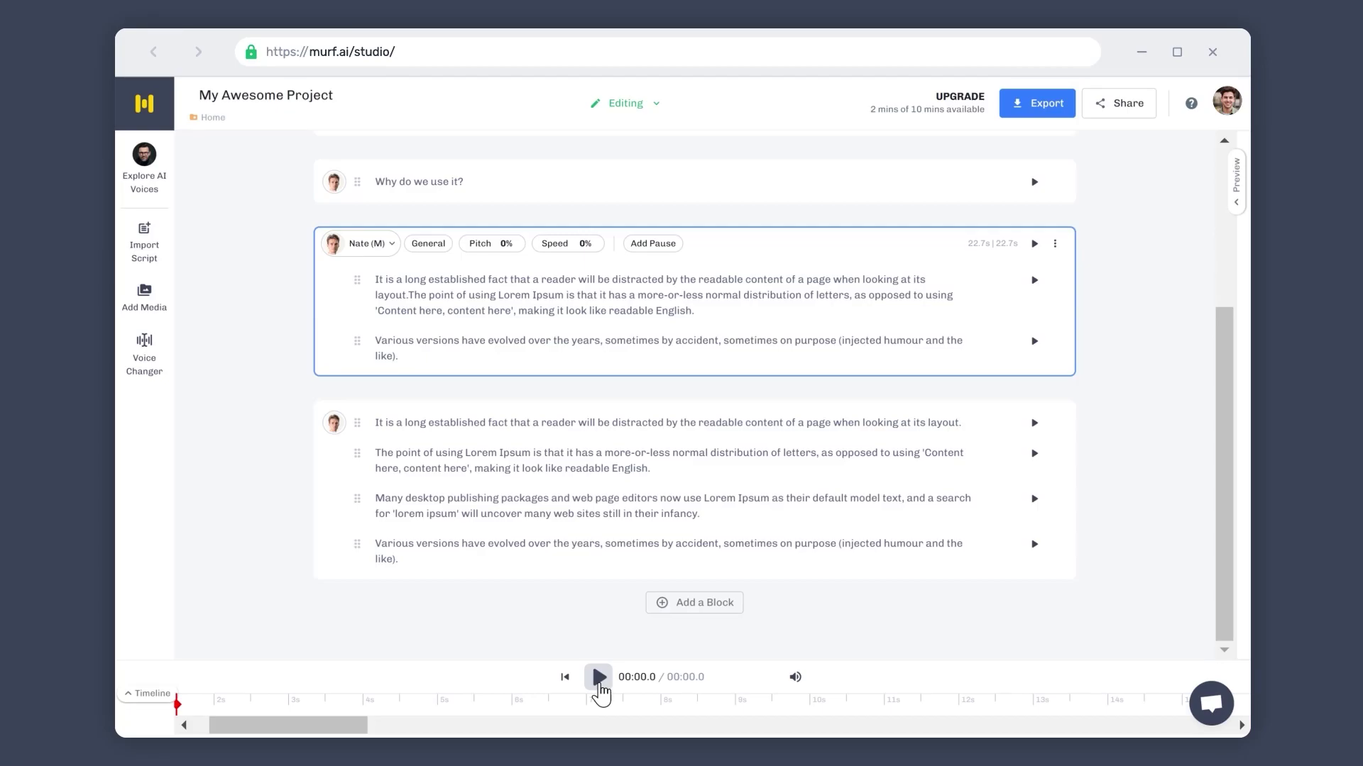
- Play the voiceover with the timeline expanded, pause it, and bring up the download format options
click(598, 678)
click(143, 699)
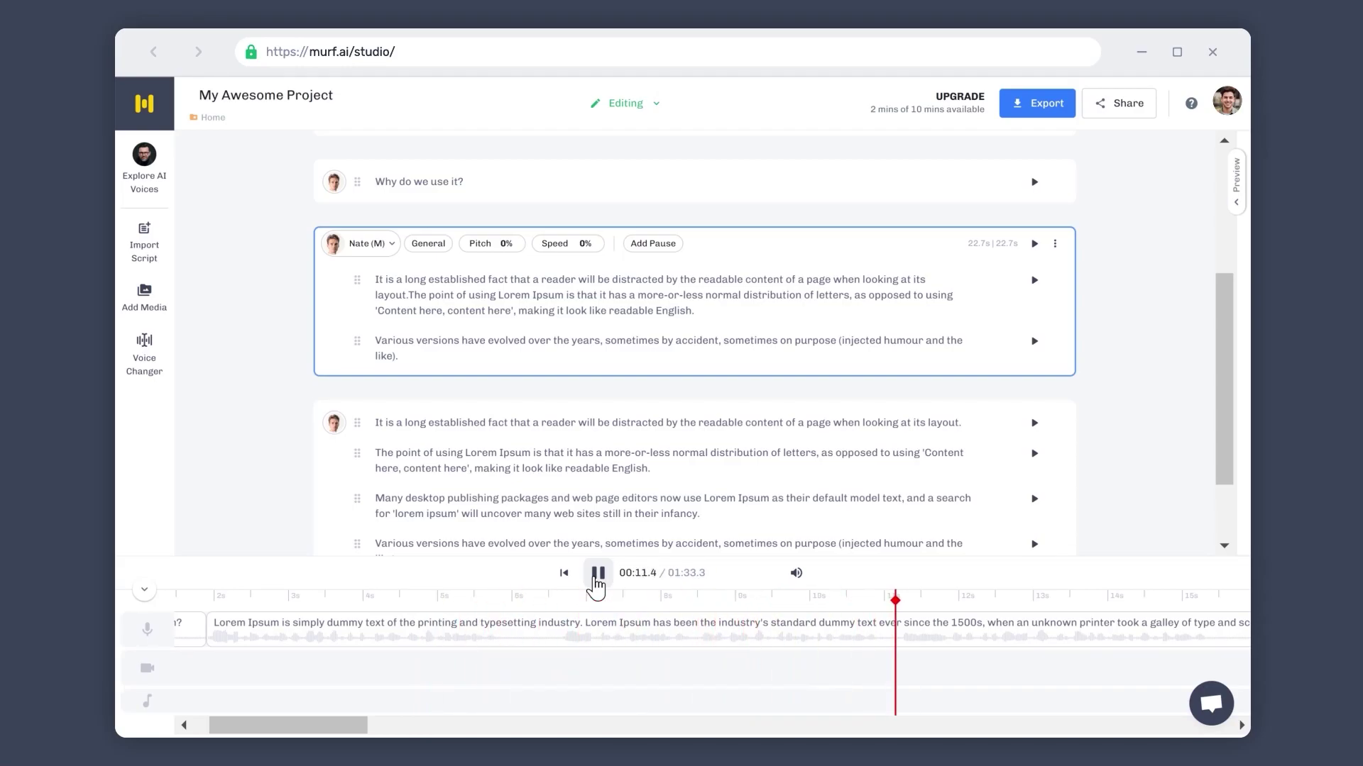
click(598, 575)
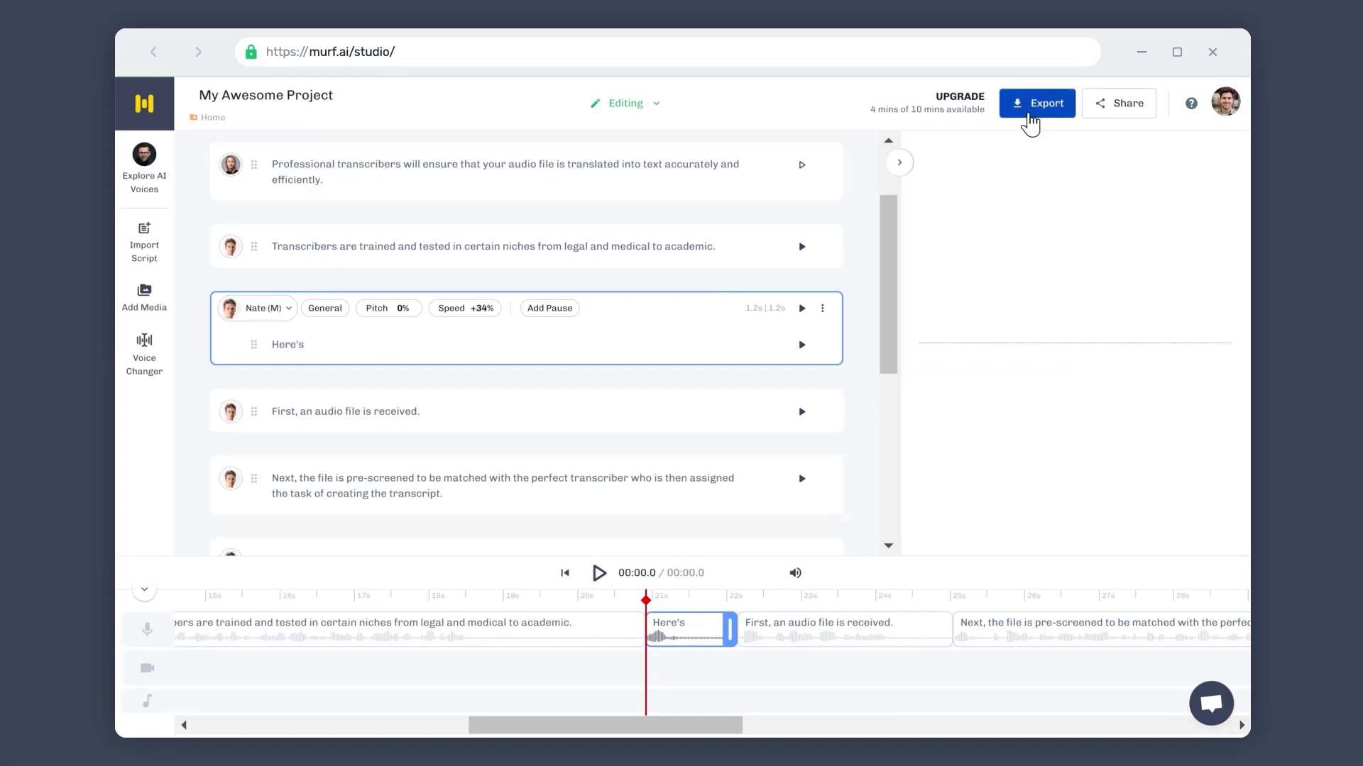
click(1030, 113)
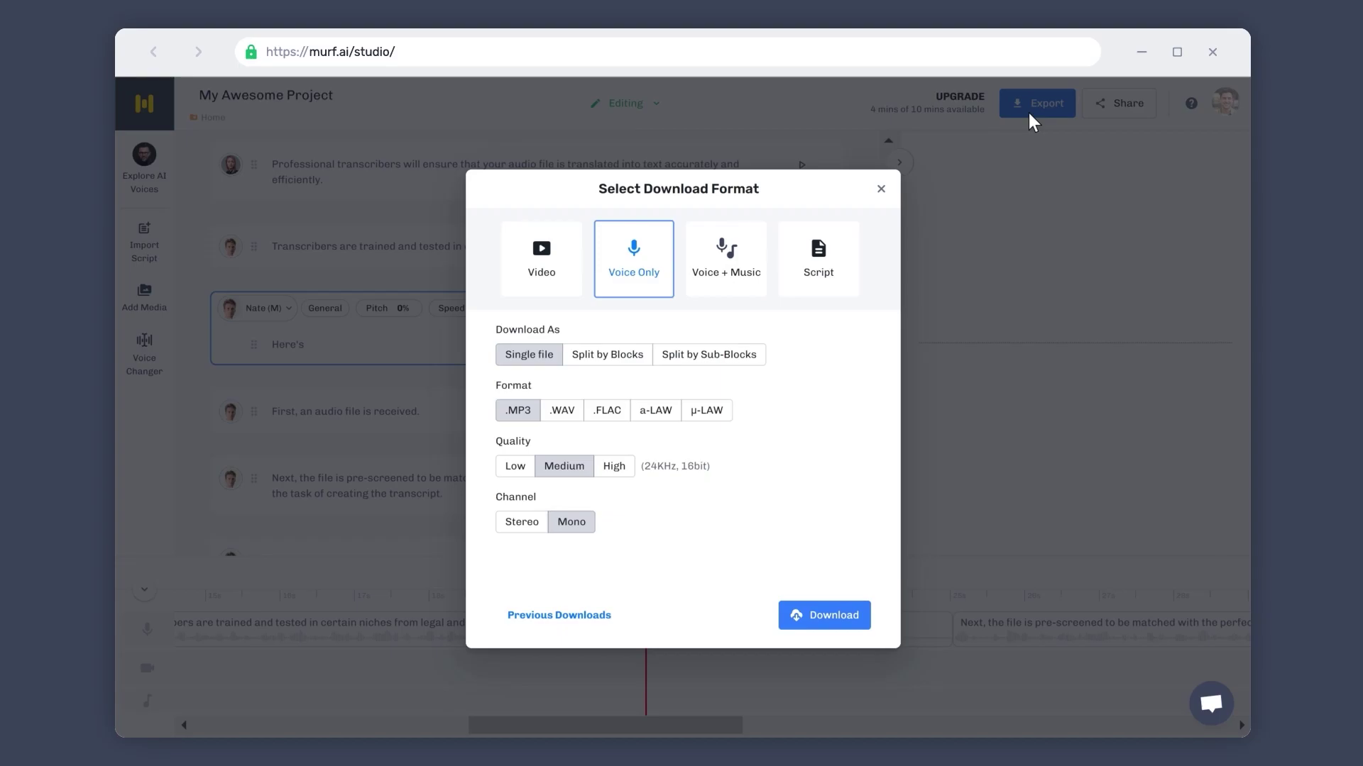
- Import the 'What is an AI Voice' script file into the new empty project
text(W)
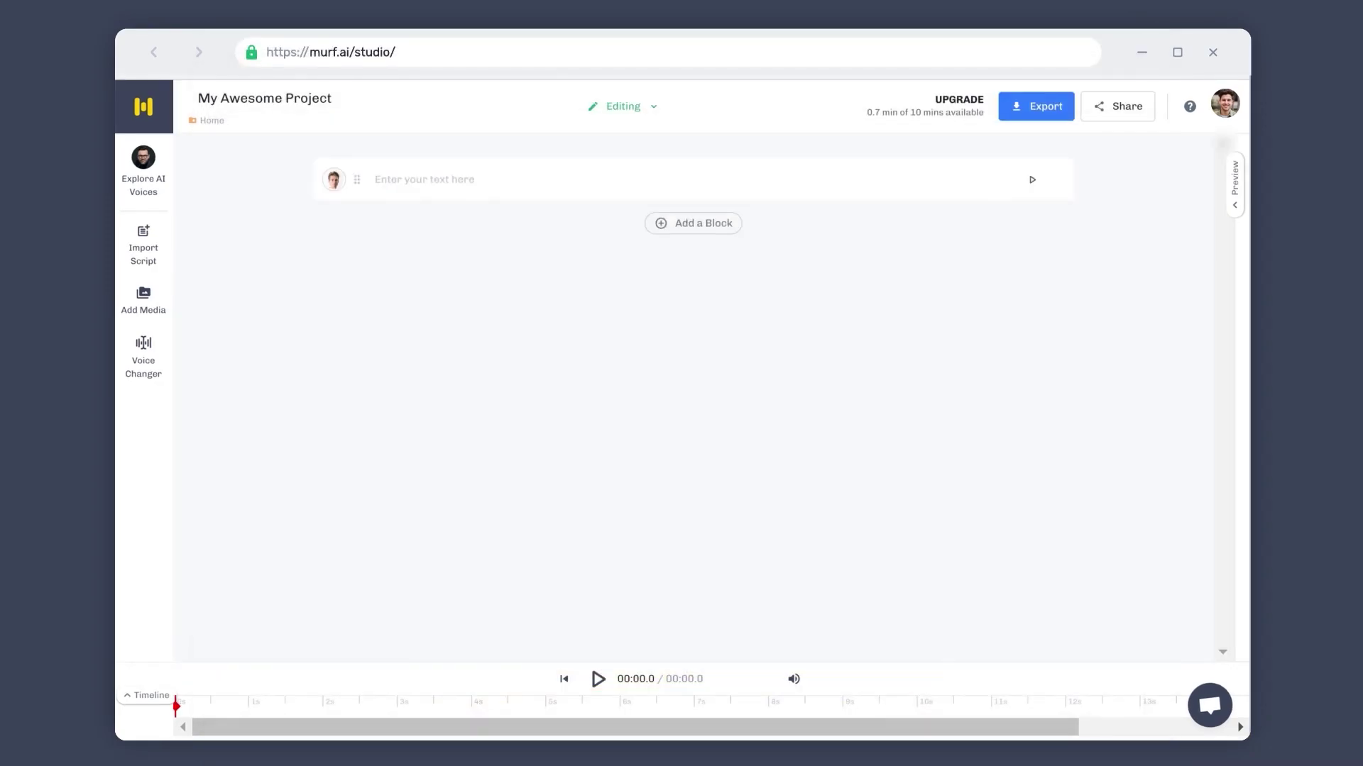
key(ctrl+v)
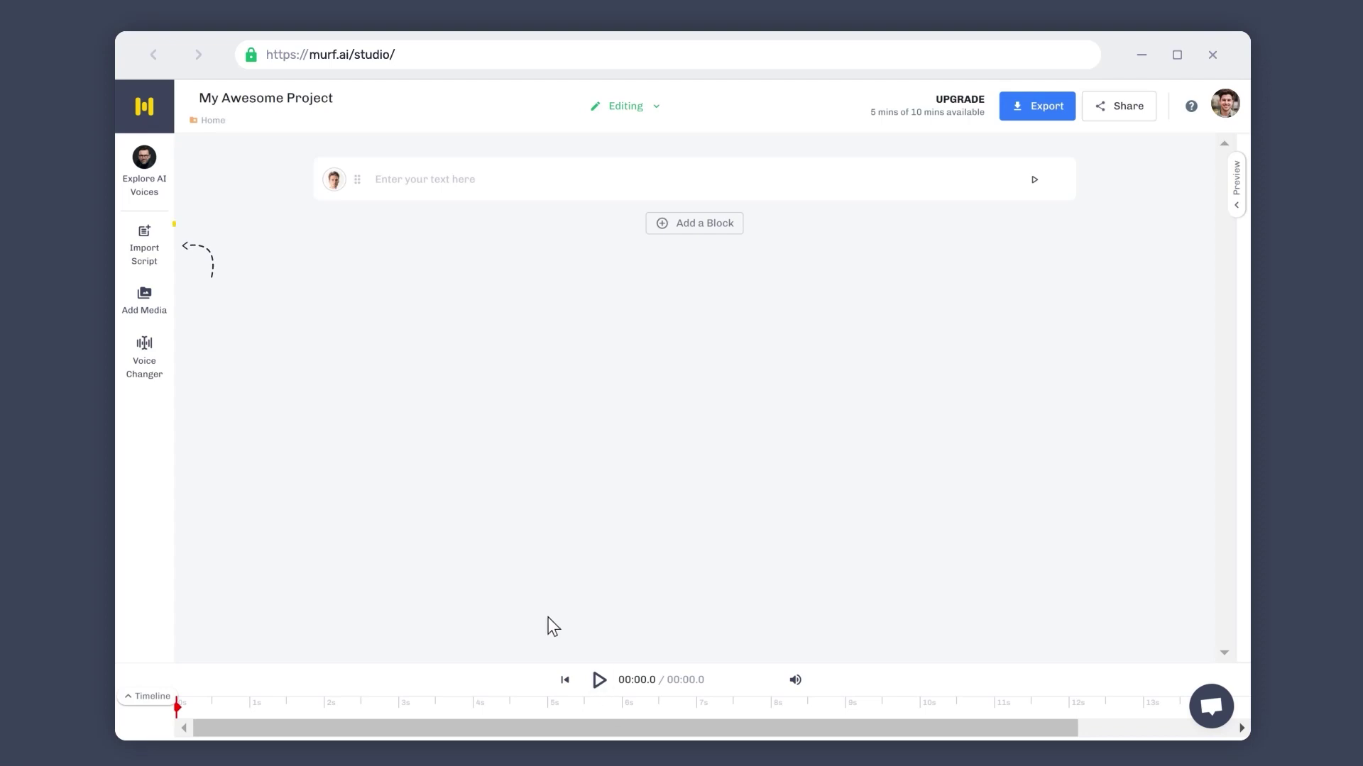
click(150, 256)
click(677, 458)
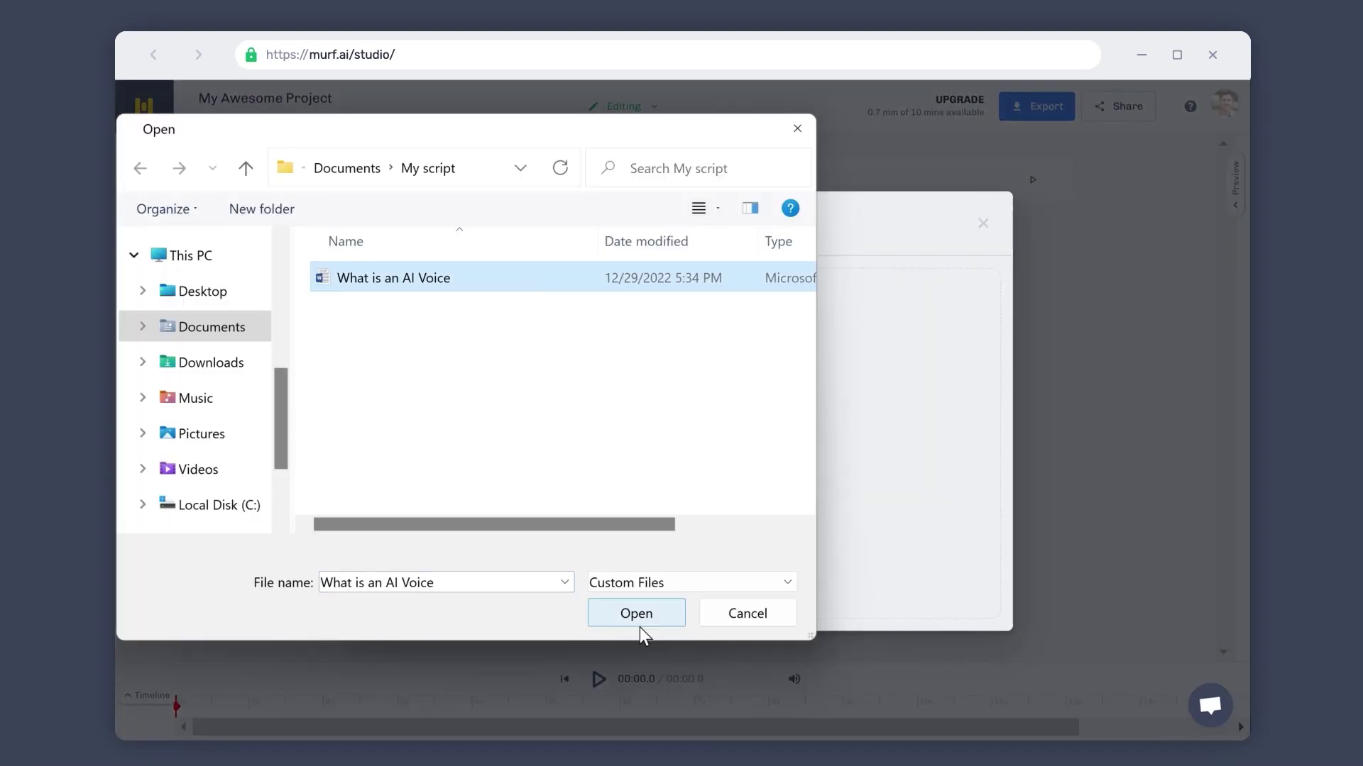
click(640, 624)
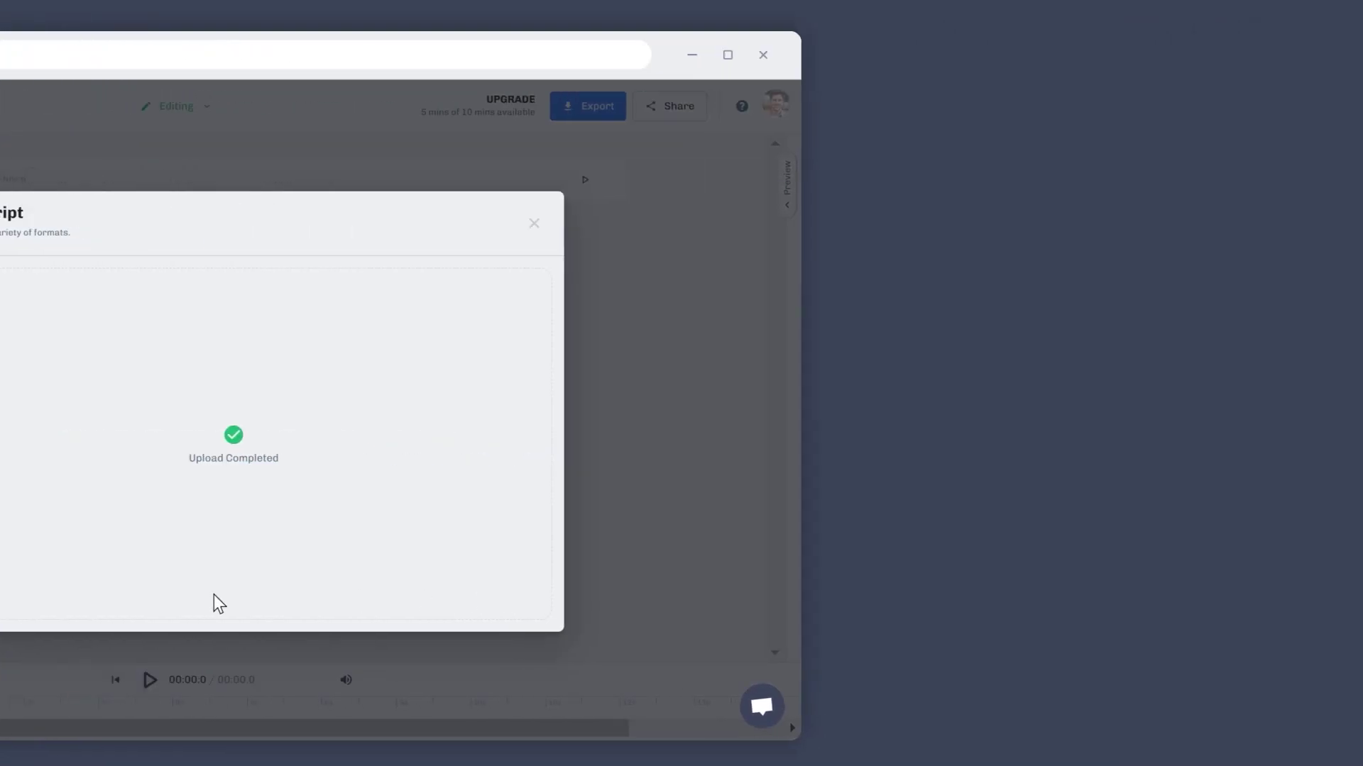